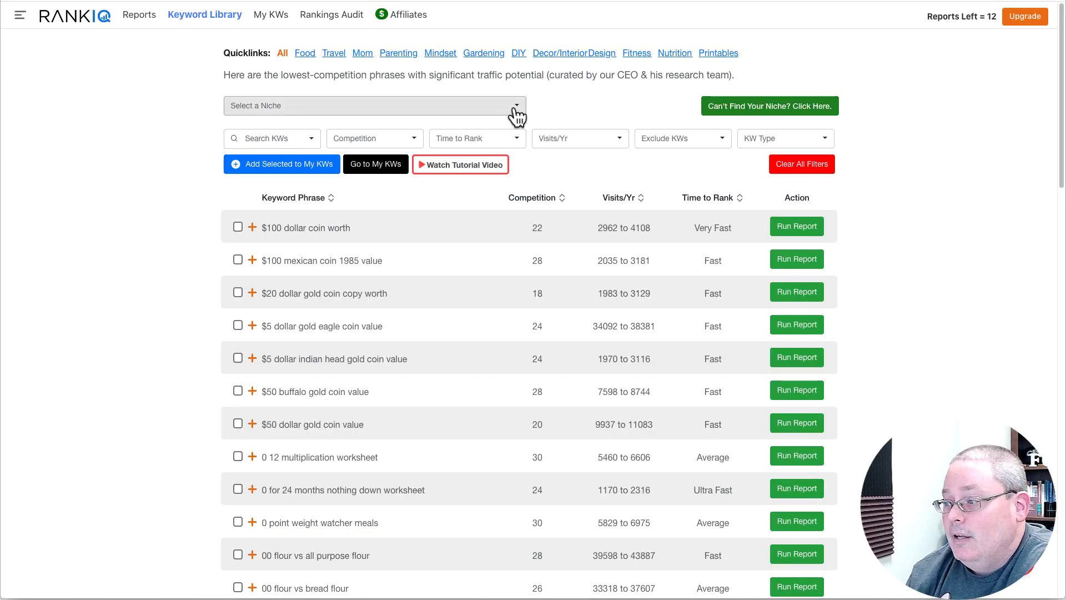
Step: Filter RankIQ's keyword library to the Space niche (239), then bring up the ChatGPT space blog-names chat
{"action": "left_click", "coordinate": [515, 114]}
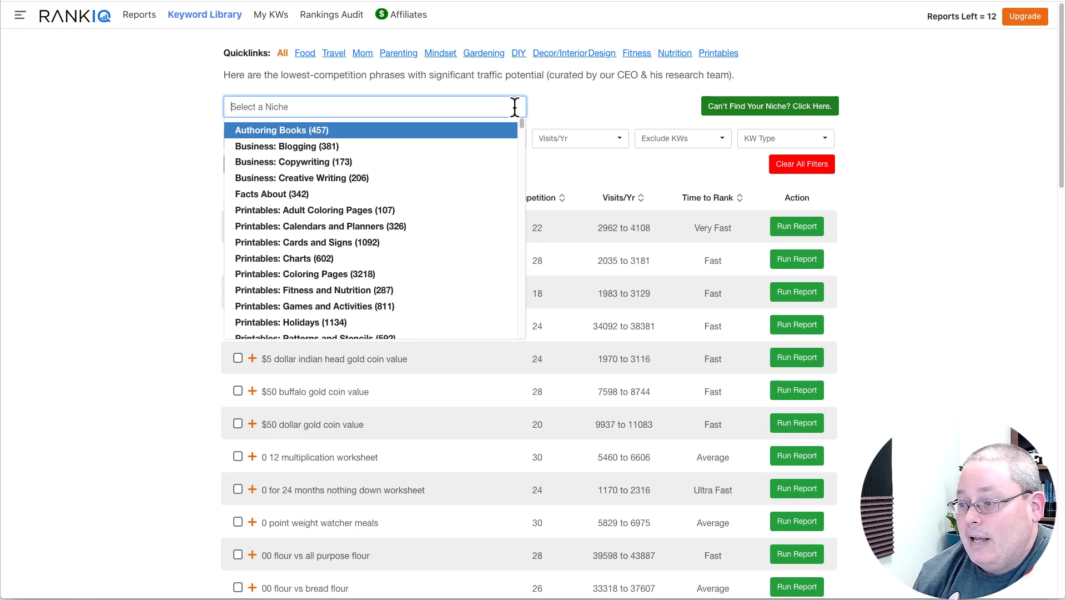
{"action": "scroll", "coordinate": [369, 226], "scroll_direction": "down", "scroll_amount": 5}
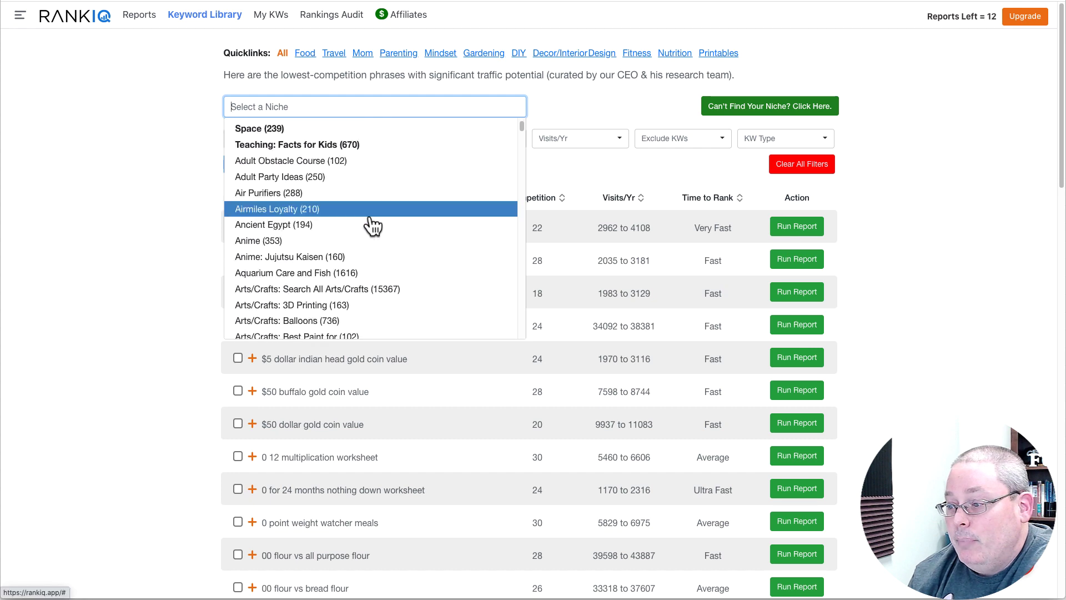
{"action": "left_click", "coordinate": [297, 132]}
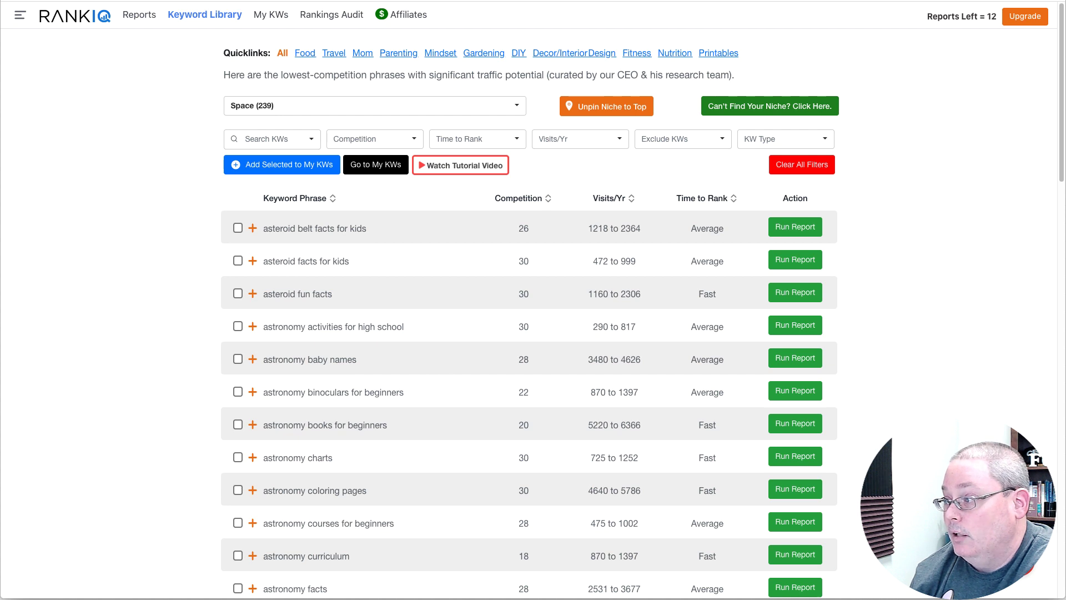
{"action": "key", "text": "ctrl+Tab"}
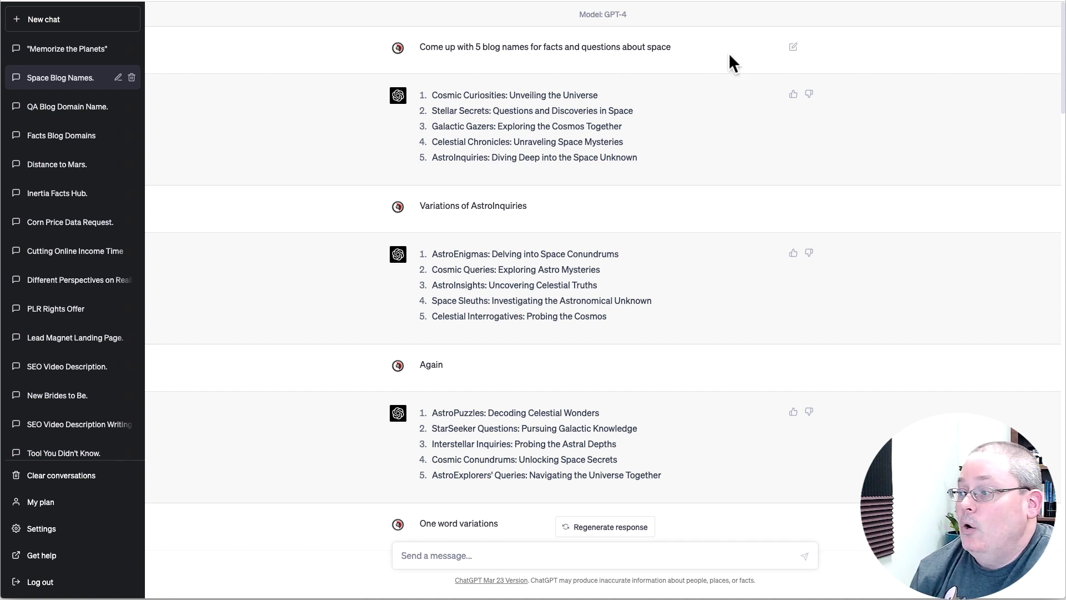
Step: Highlight the blog-name prompts, from the first request through AstroInquiries variations and the question-in-title prompt
{"action": "left_click_drag", "start_coordinate": [630, 52], "coordinate": [417, 51]}
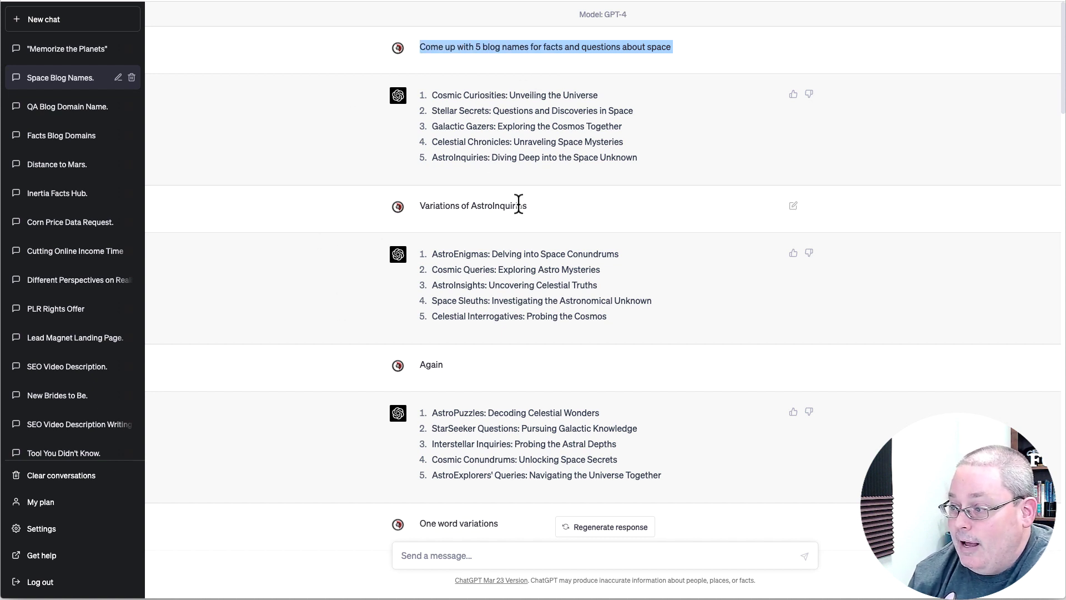
{"action": "left_click_drag", "start_coordinate": [528, 204], "coordinate": [409, 209]}
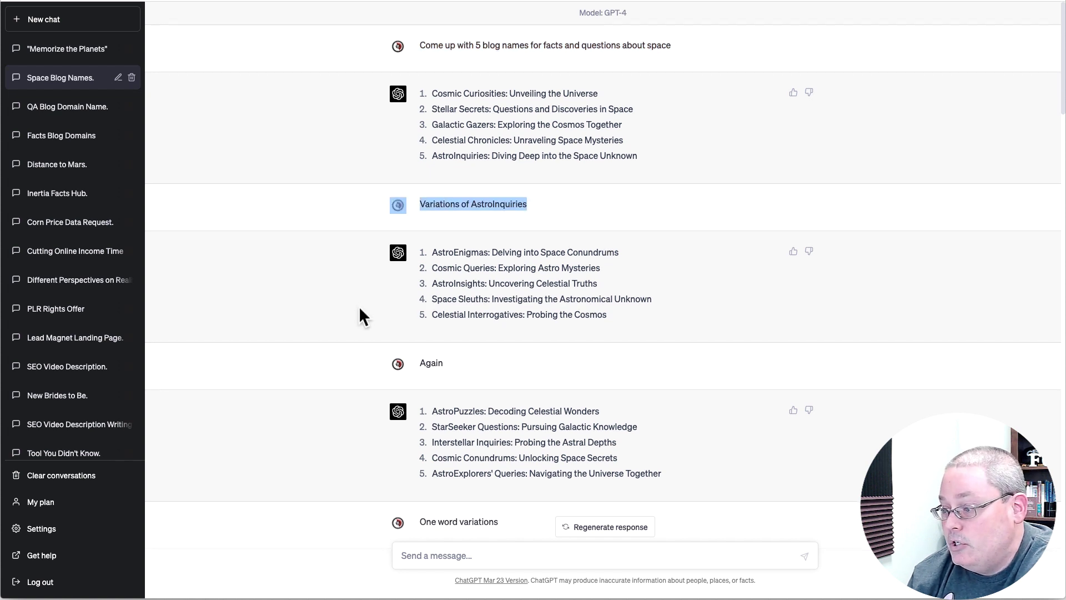
{"action": "scroll", "coordinate": [359, 309], "scroll_direction": "down", "scroll_amount": 1}
{"action": "left_click_drag", "start_coordinate": [452, 293], "coordinate": [399, 301]}
{"action": "scroll", "coordinate": [361, 298], "scroll_direction": "down", "scroll_amount": 3}
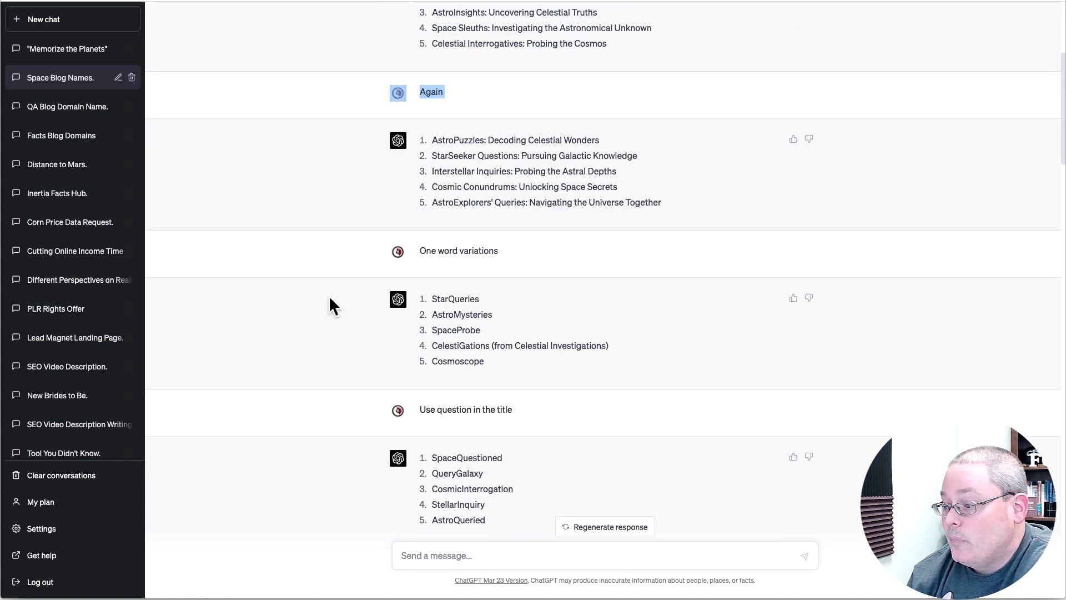
{"action": "left_click_drag", "start_coordinate": [501, 252], "coordinate": [415, 256]}
{"action": "scroll", "coordinate": [524, 245], "scroll_direction": "down", "scroll_amount": 3}
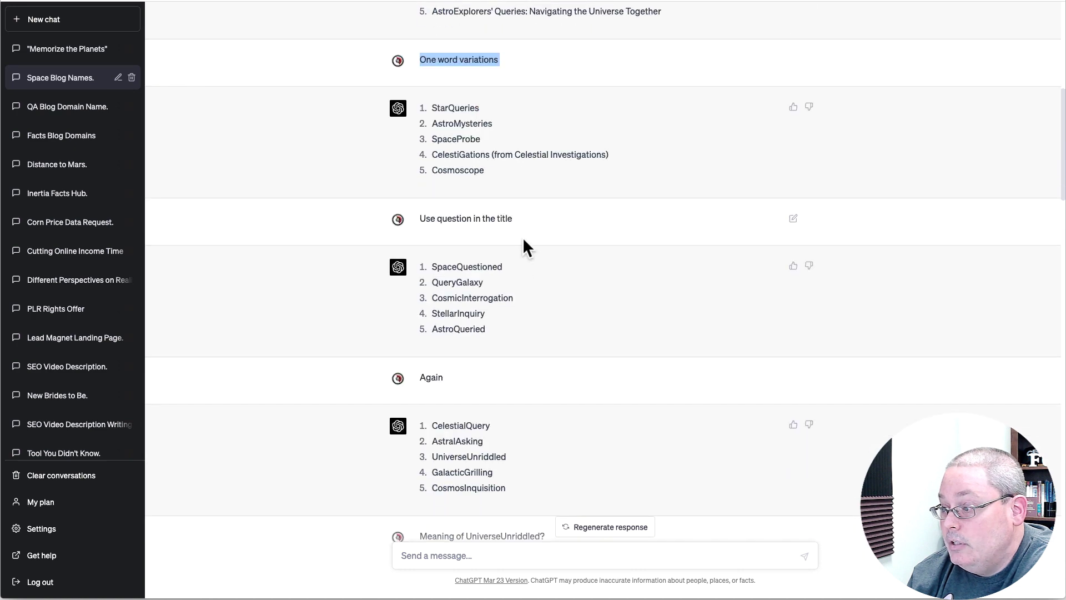
{"action": "left_click_drag", "start_coordinate": [515, 219], "coordinate": [414, 220]}
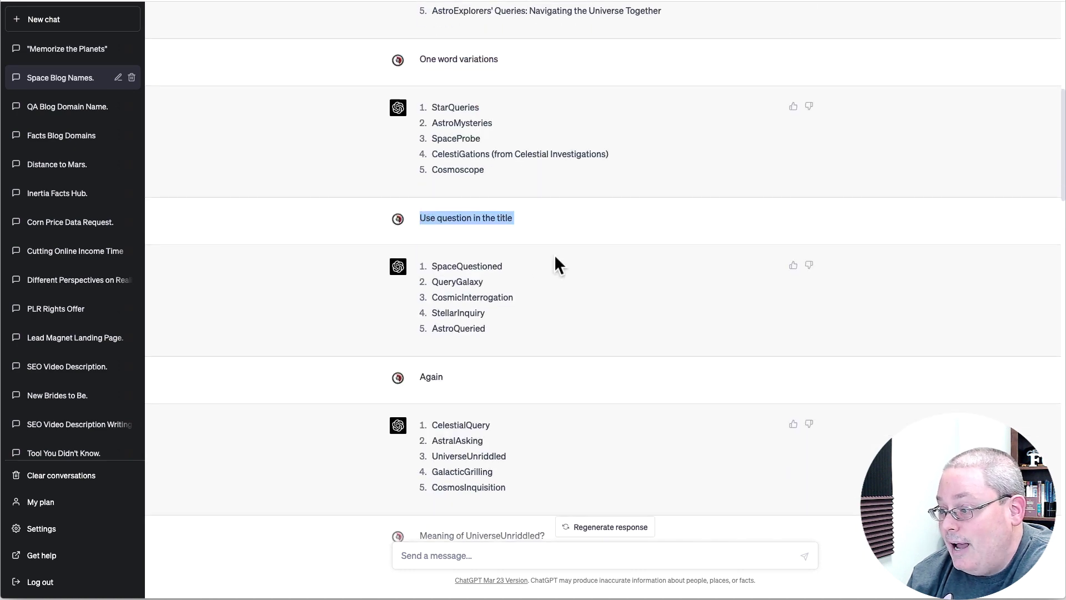
{"action": "scroll", "coordinate": [554, 254], "scroll_direction": "down", "scroll_amount": 3}
{"action": "scroll", "coordinate": [605, 252], "scroll_direction": "down", "scroll_amount": 1}
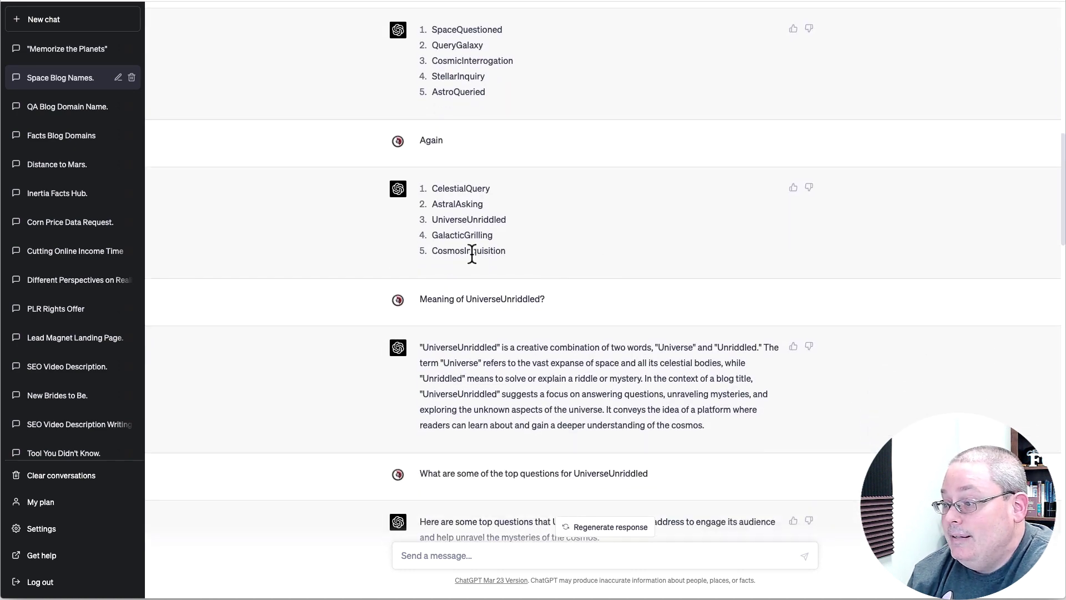
Step: Highlight the suggested name UniverseUnriddled, its Meaning prompt and the name's explanation
{"action": "left_click_drag", "start_coordinate": [431, 219], "coordinate": [504, 219]}
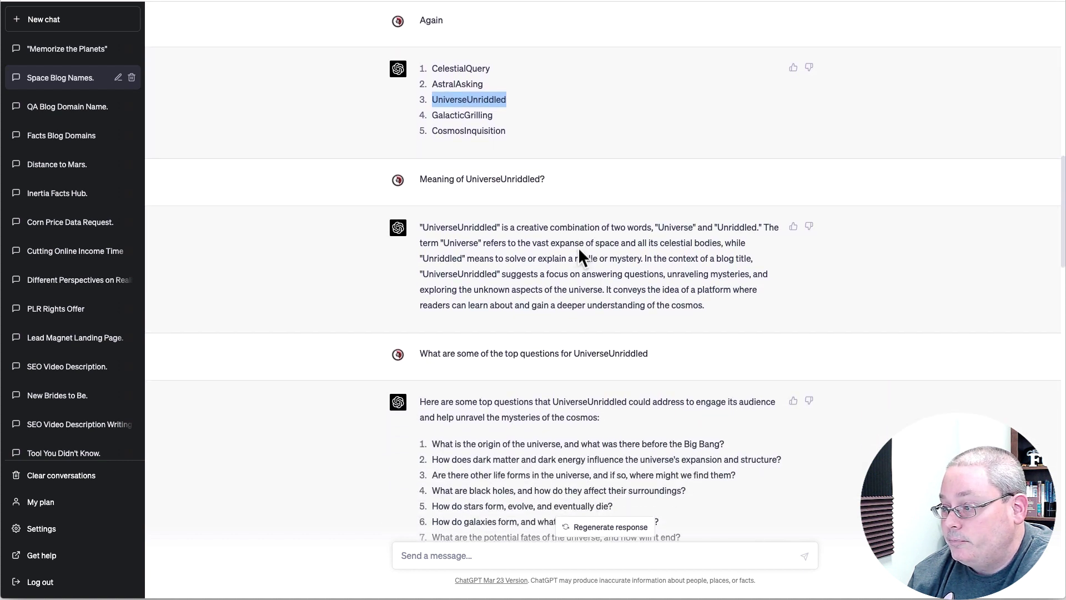
{"action": "left_click_drag", "start_coordinate": [545, 158], "coordinate": [422, 157]}
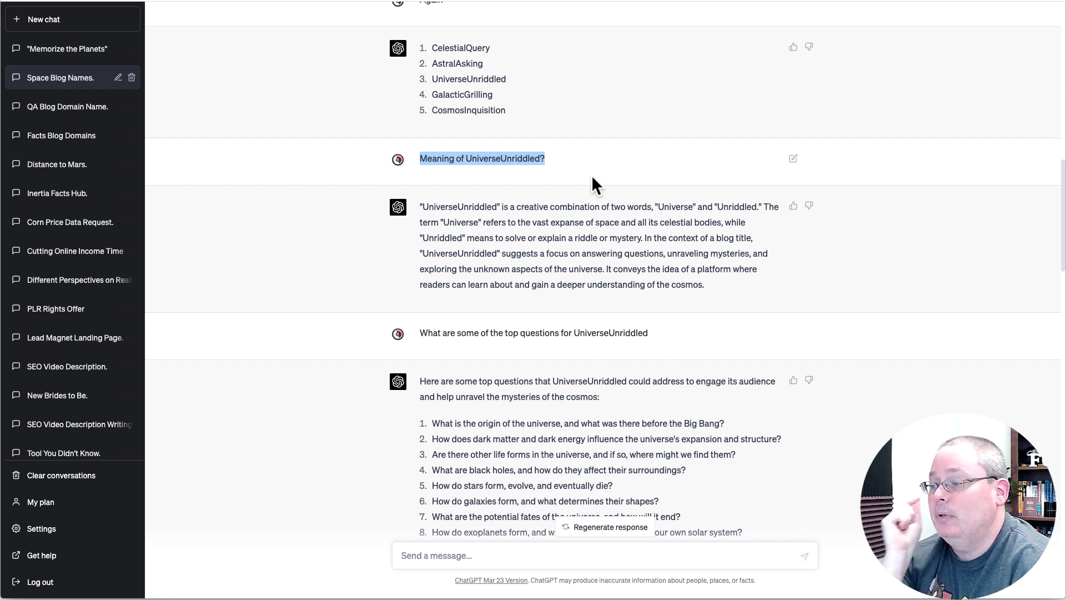
{"action": "left_click_drag", "start_coordinate": [419, 206], "coordinate": [727, 294]}
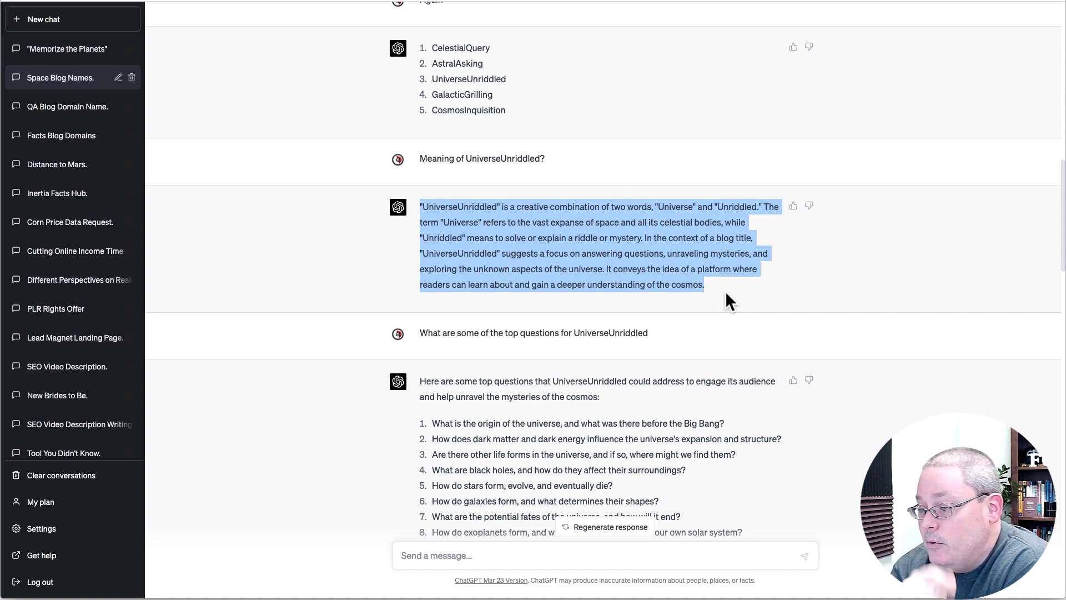
{"action": "scroll", "coordinate": [725, 290], "scroll_direction": "down", "scroll_amount": 3}
{"action": "left_click_drag", "start_coordinate": [651, 158], "coordinate": [419, 155]}
{"action": "scroll", "coordinate": [295, 219], "scroll_direction": "down", "scroll_amount": 2}
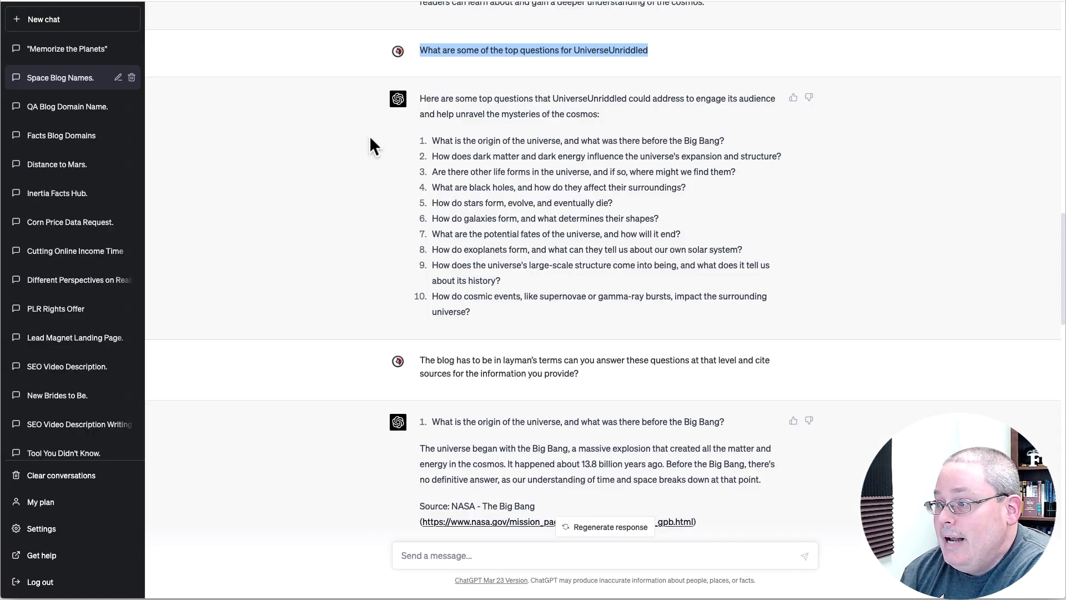
Step: Scroll through RankIQ's Space keyword list
{"action": "scroll", "coordinate": [332, 151], "scroll_direction": "down", "scroll_amount": 1}
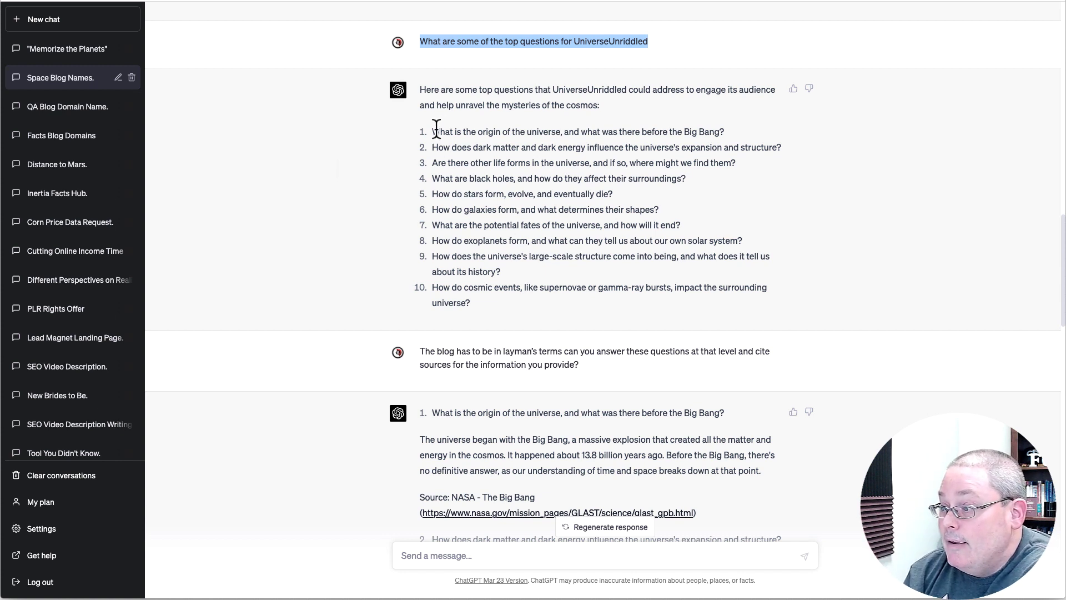
Step: Read the layman's-terms answers and open a cited NASA source, which turns out to be a 404
{"action": "scroll", "coordinate": [592, 325], "scroll_direction": "down", "scroll_amount": 1}
{"action": "left_click_drag", "start_coordinate": [594, 349], "coordinate": [414, 336]}
{"action": "scroll", "coordinate": [336, 286], "scroll_direction": "down", "scroll_amount": 2}
{"action": "scroll", "coordinate": [334, 281], "scroll_direction": "down", "scroll_amount": 5}
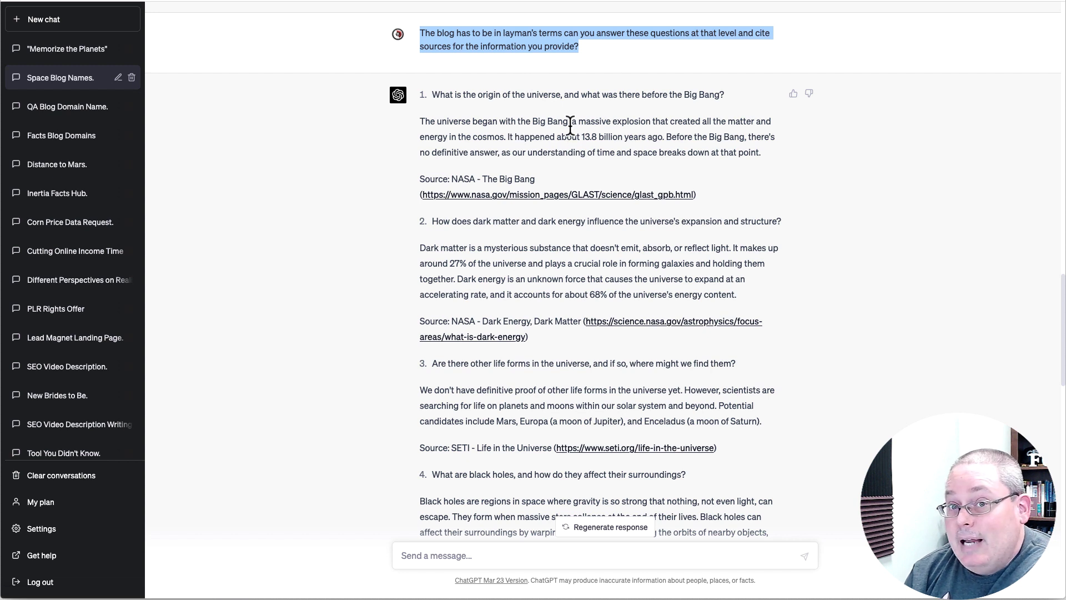
{"action": "left_click", "coordinate": [585, 195]}
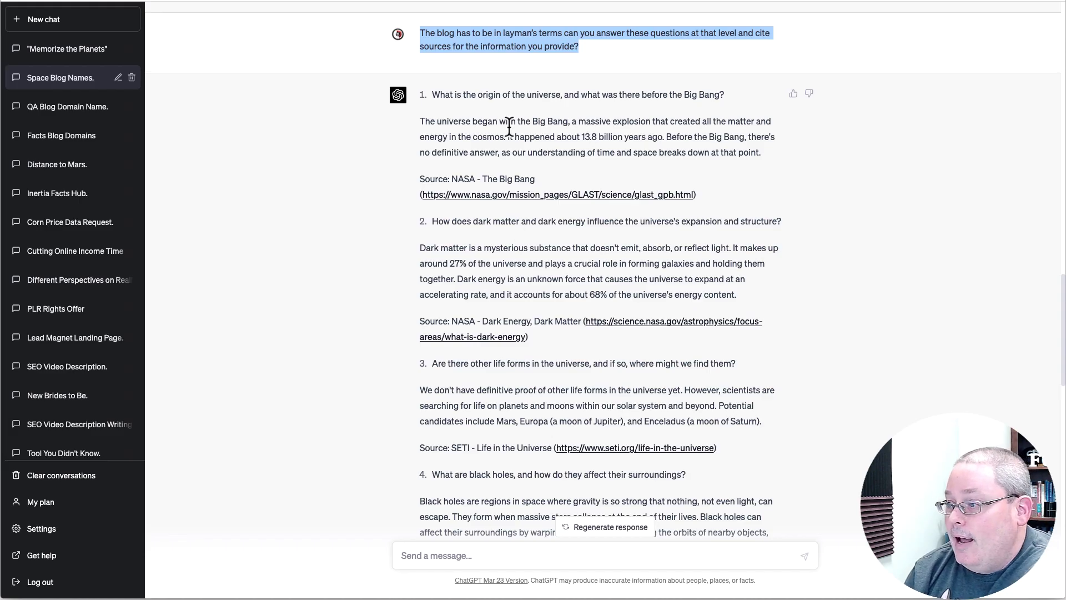
Step: Scroll to the suggested categories and highlight item 8, Astronomy Basics, with its description
{"action": "scroll", "coordinate": [404, 311], "scroll_direction": "down", "scroll_amount": 2}
{"action": "scroll", "coordinate": [405, 315], "scroll_direction": "down", "scroll_amount": 13}
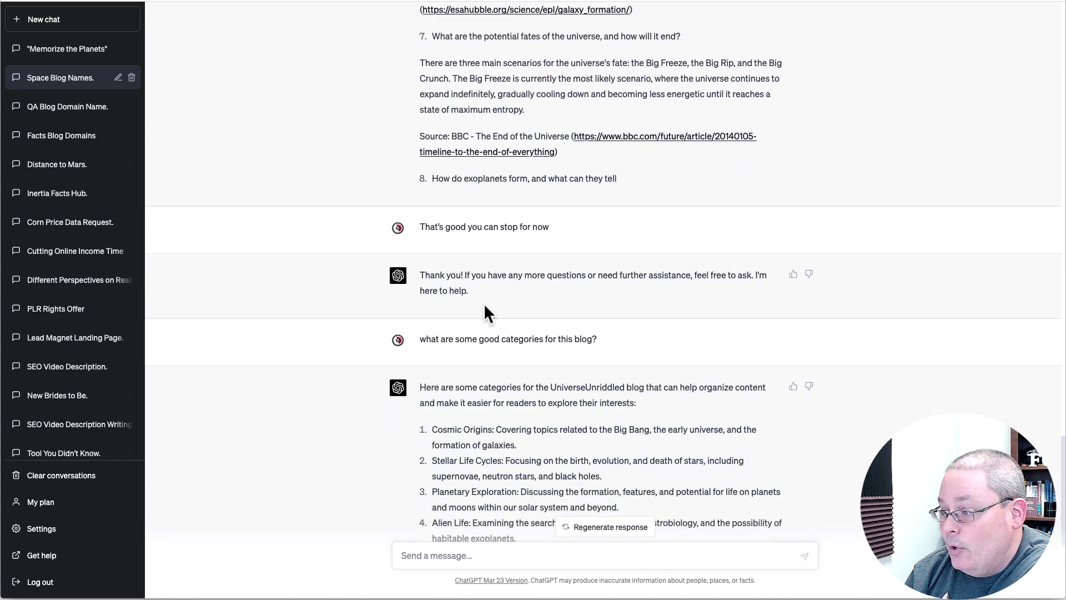
{"action": "scroll", "coordinate": [487, 303], "scroll_direction": "down", "scroll_amount": 1}
{"action": "left_click_drag", "start_coordinate": [553, 148], "coordinate": [425, 154]}
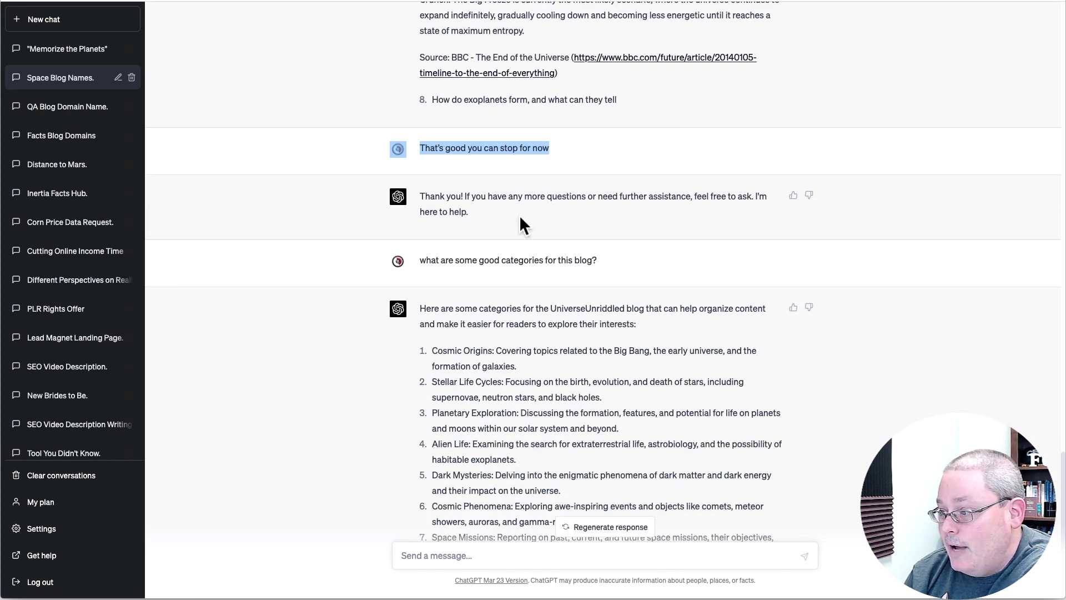
{"action": "scroll", "coordinate": [519, 218], "scroll_direction": "down", "scroll_amount": 2}
{"action": "left_click_drag", "start_coordinate": [599, 173], "coordinate": [415, 173]}
{"action": "scroll", "coordinate": [361, 228], "scroll_direction": "down", "scroll_amount": 2}
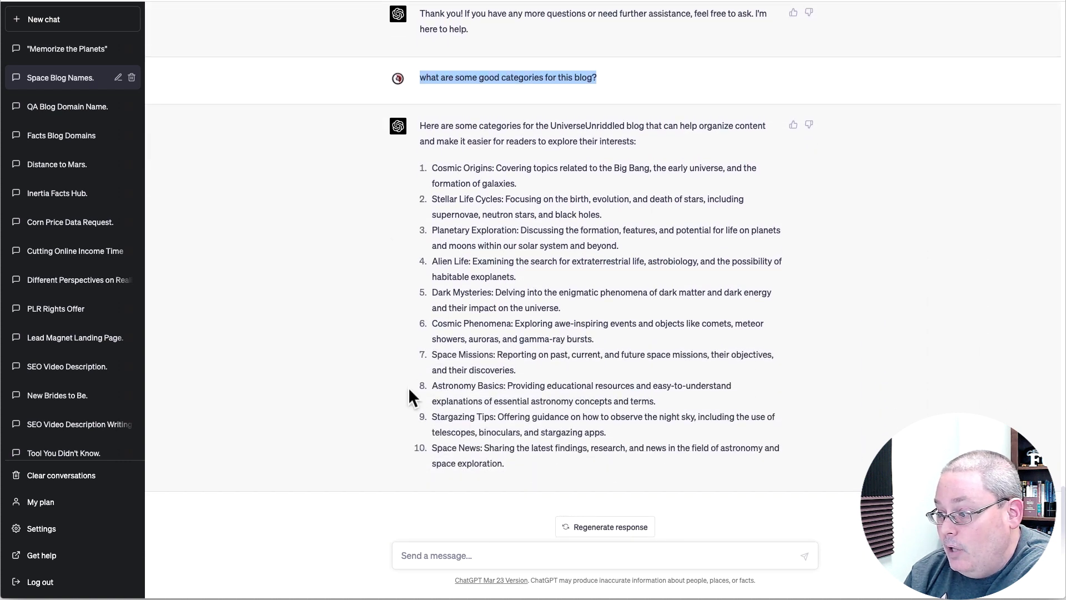
{"action": "left_click", "coordinate": [433, 387]}
{"action": "left_click_drag", "start_coordinate": [432, 387], "coordinate": [504, 387]}
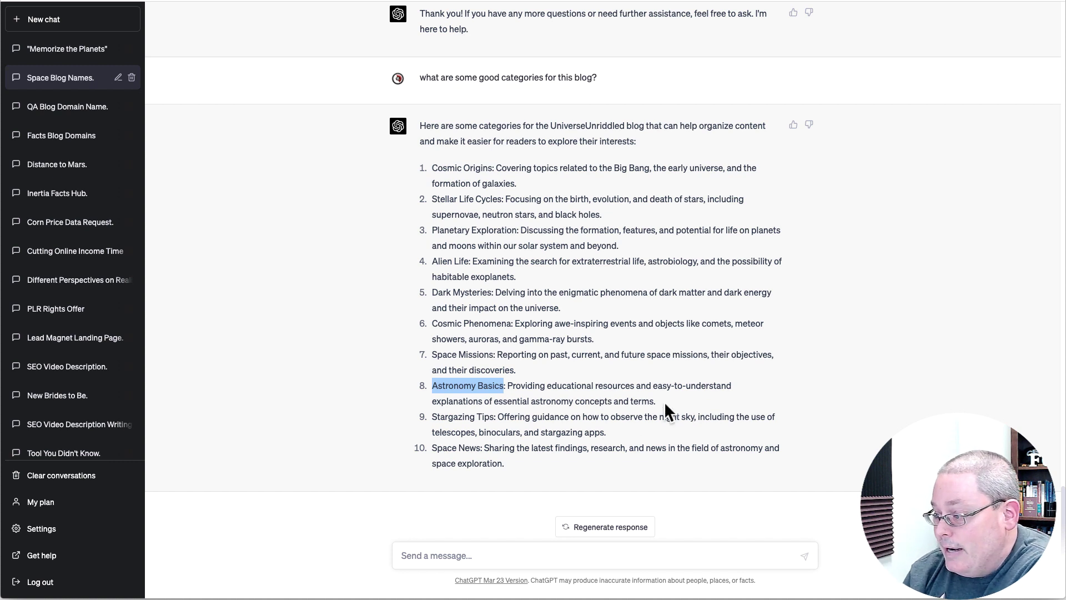
{"action": "left_click_drag", "start_coordinate": [656, 400], "coordinate": [425, 389]}
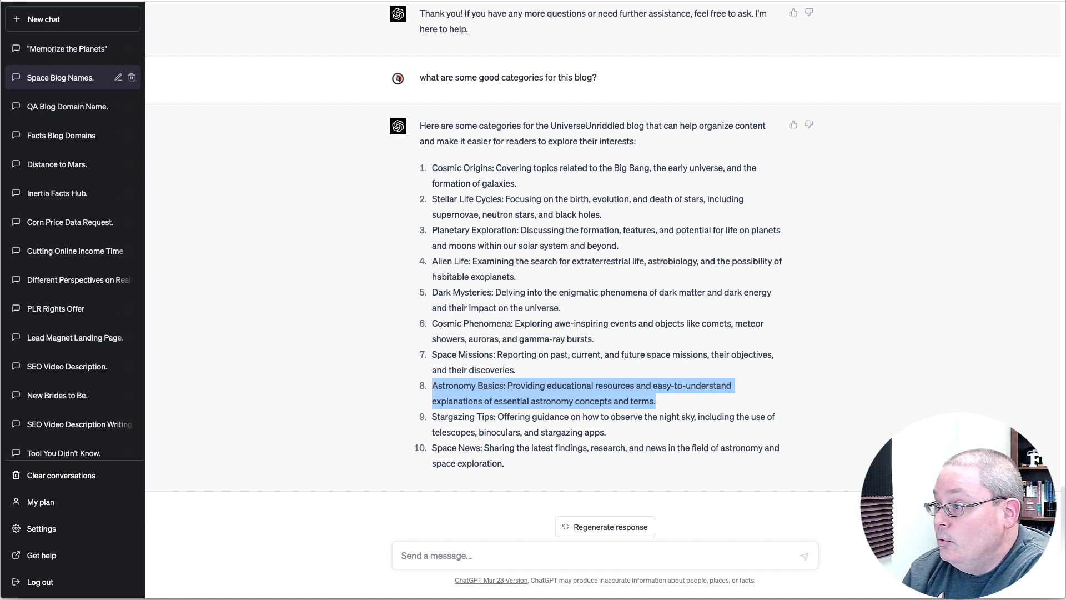
Step: Switch from ChatGPT over to the Groove.ai dashboard
{"action": "key", "text": "ctrl+Tab"}
{"action": "key", "text": "ctrl+shift+Tab"}
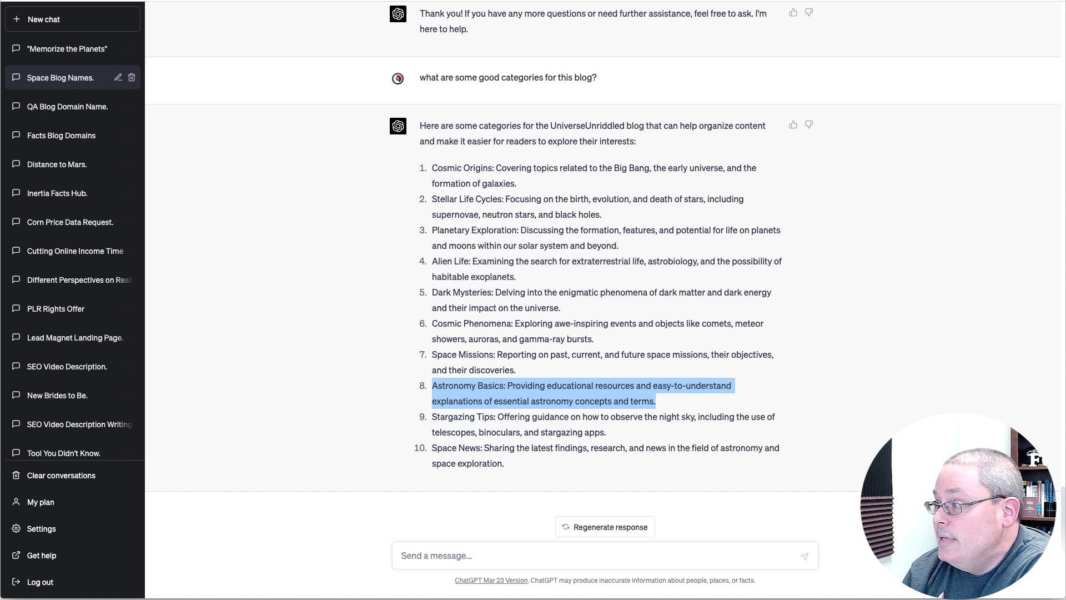
{"action": "key", "text": "ctrl+shift+Tab"}
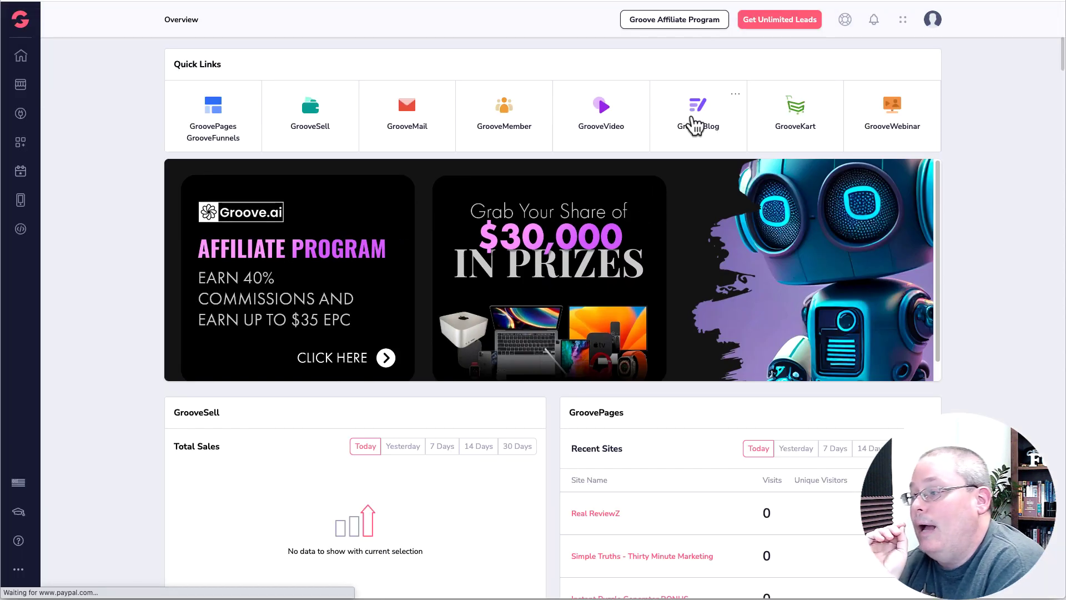
Step: Open the Universe Unriddled blog in GrooveBlog and select the universeunriddled.com domain name
{"action": "left_click", "coordinate": [695, 125]}
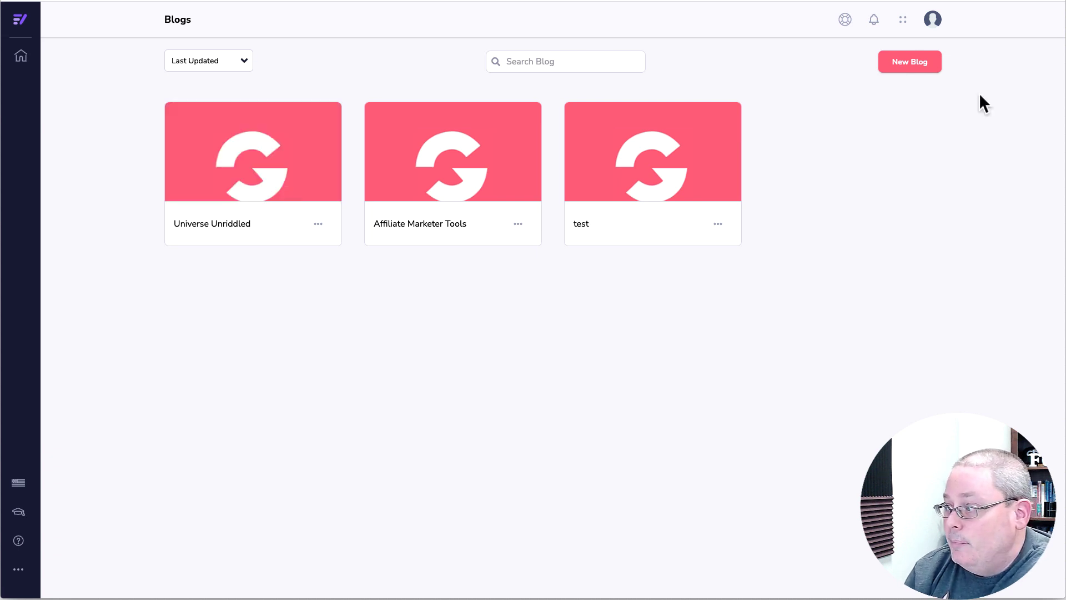
{"action": "left_click", "coordinate": [899, 66]}
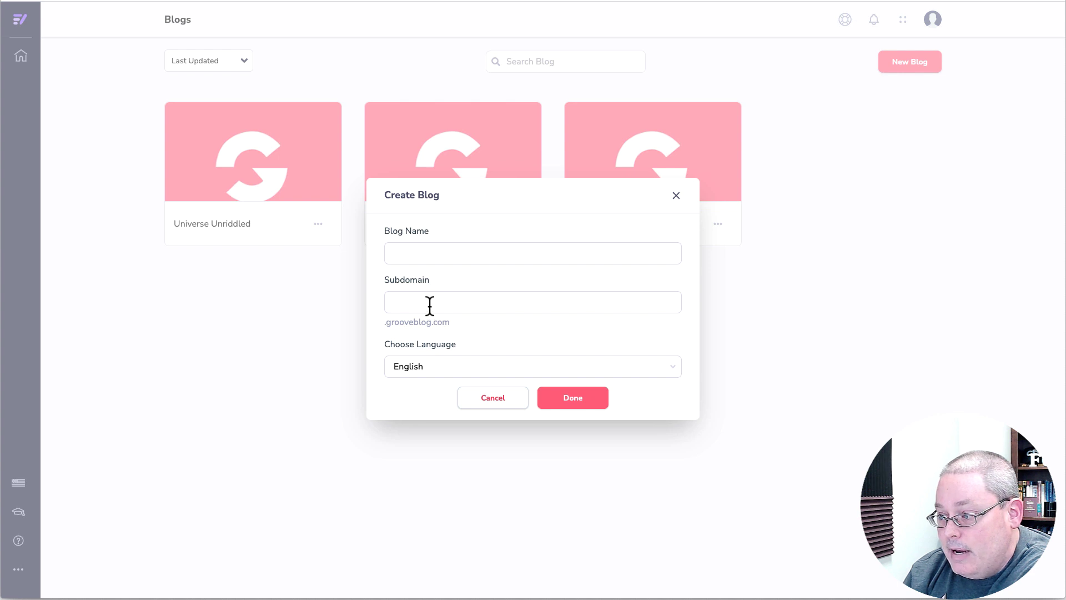
{"action": "left_click", "coordinate": [468, 401]}
{"action": "left_click", "coordinate": [265, 163]}
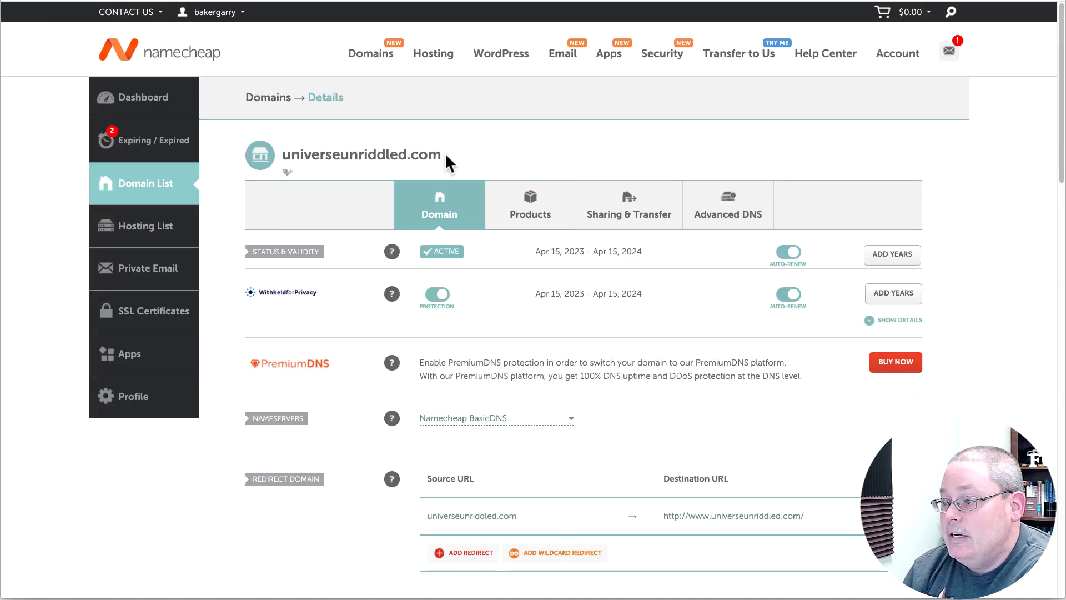
{"action": "left_click_drag", "start_coordinate": [445, 154], "coordinate": [284, 151]}
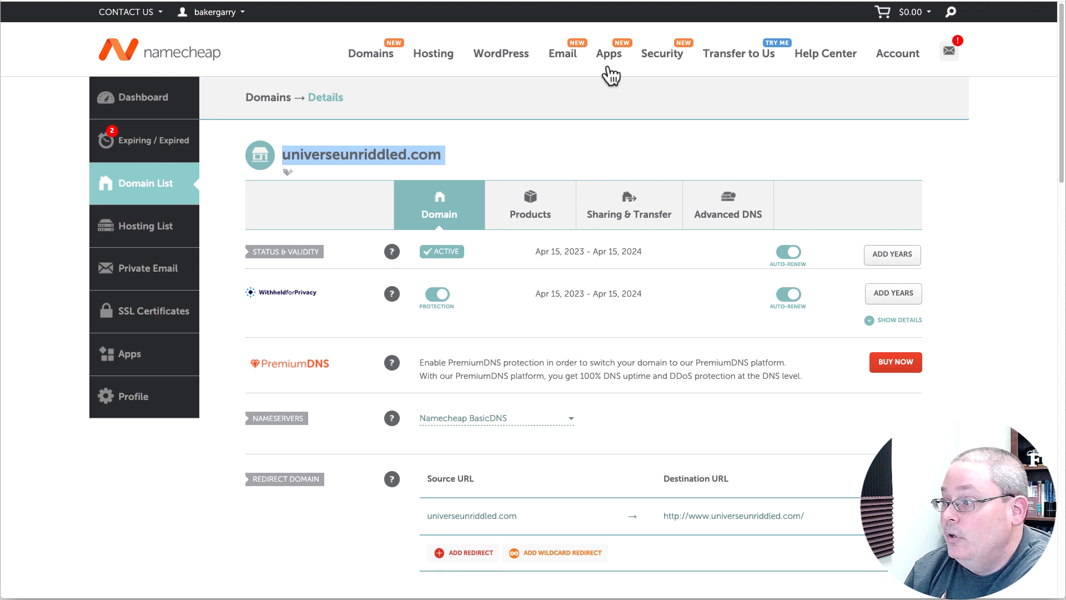
Step: Open Namecheap's Logo Maker and scroll through the existing saved logos
{"action": "mouse_move", "coordinate": [610, 62]}
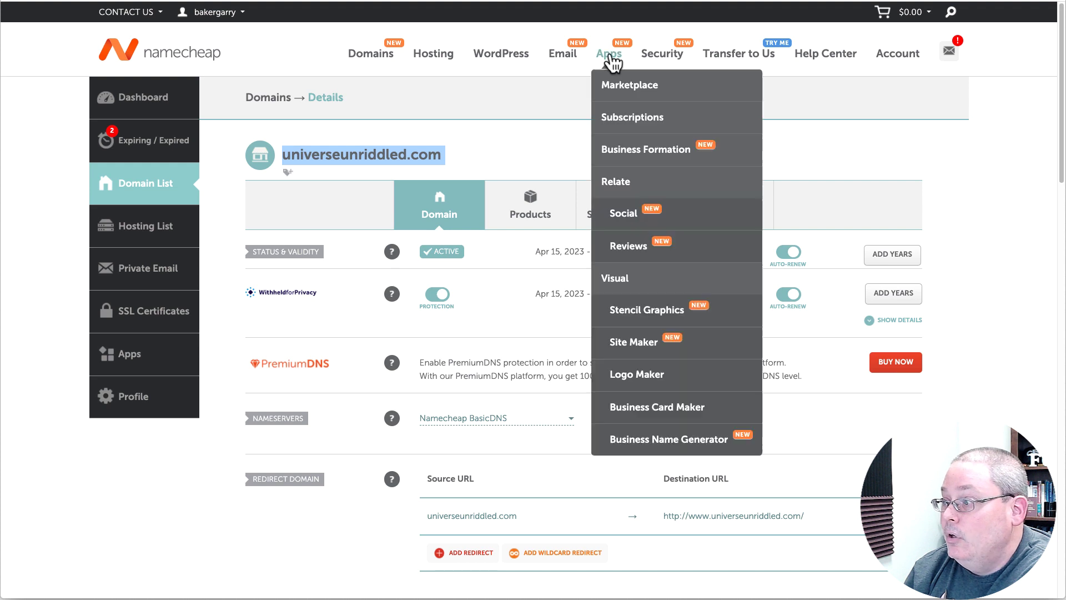
{"action": "left_click", "coordinate": [641, 372]}
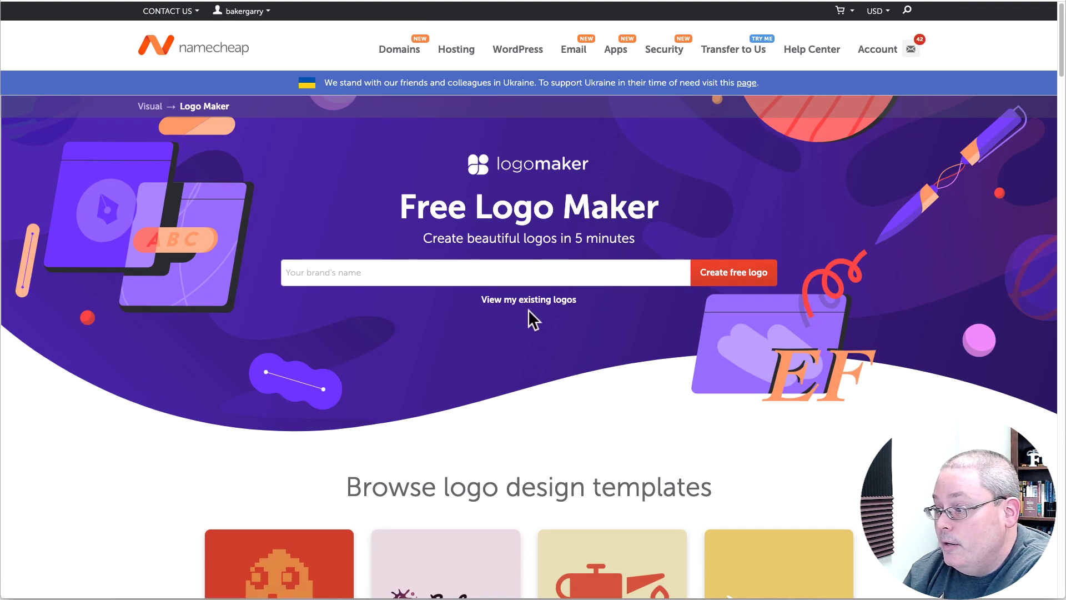
{"action": "left_click", "coordinate": [522, 300]}
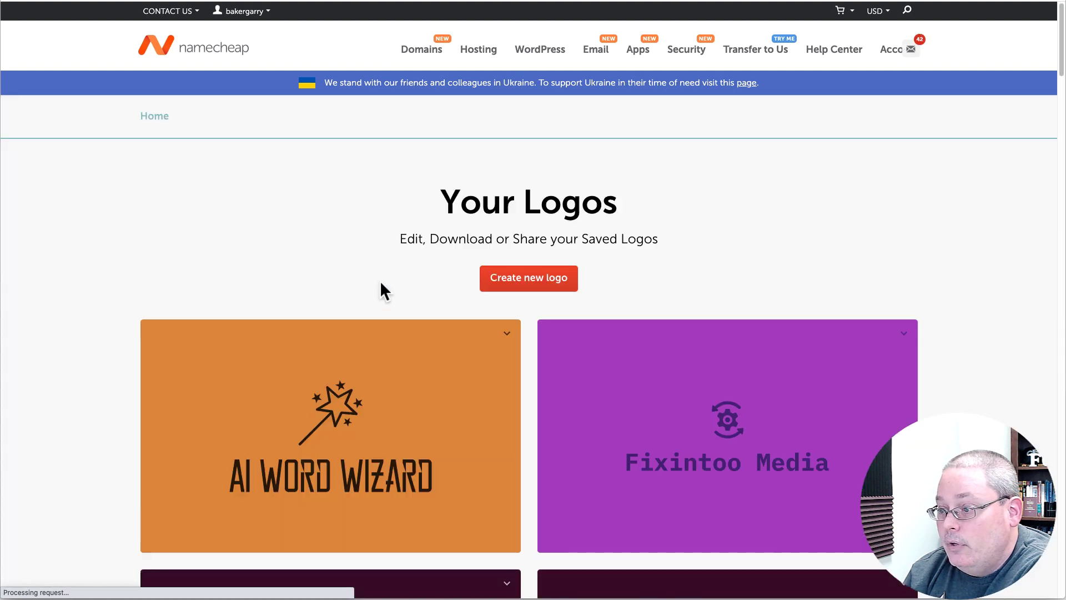
{"action": "scroll", "coordinate": [378, 283], "scroll_direction": "down", "scroll_amount": 2}
{"action": "scroll", "coordinate": [378, 286], "scroll_direction": "down", "scroll_amount": 3}
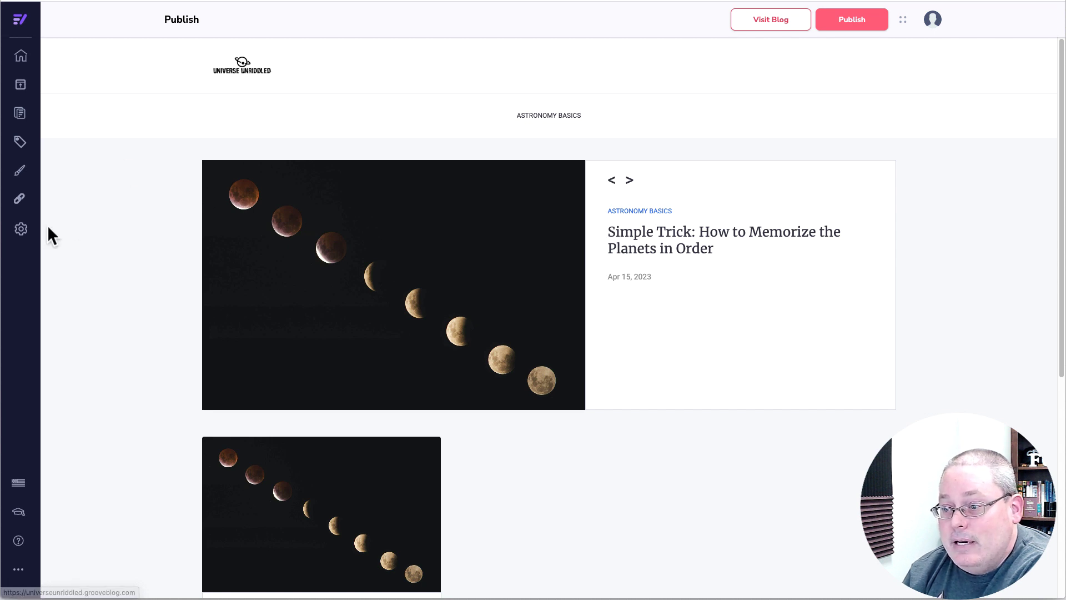
Step: Check the blog's Domains and Logo settings and choose publishing to the root domain (domain.com)
{"action": "left_click", "coordinate": [23, 229]}
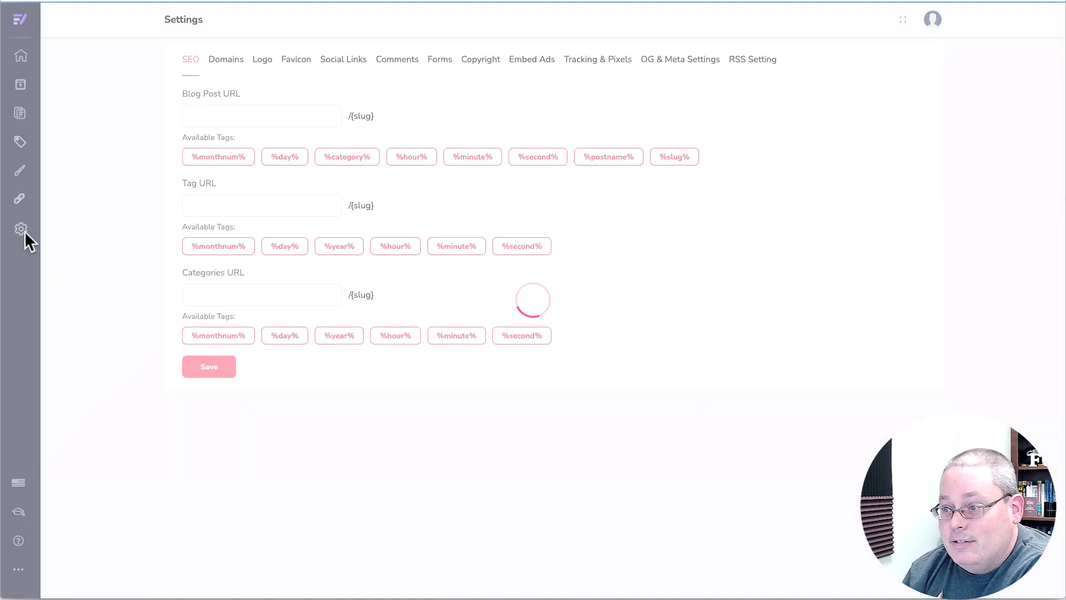
{"action": "left_click", "coordinate": [222, 61]}
{"action": "left_click", "coordinate": [261, 60]}
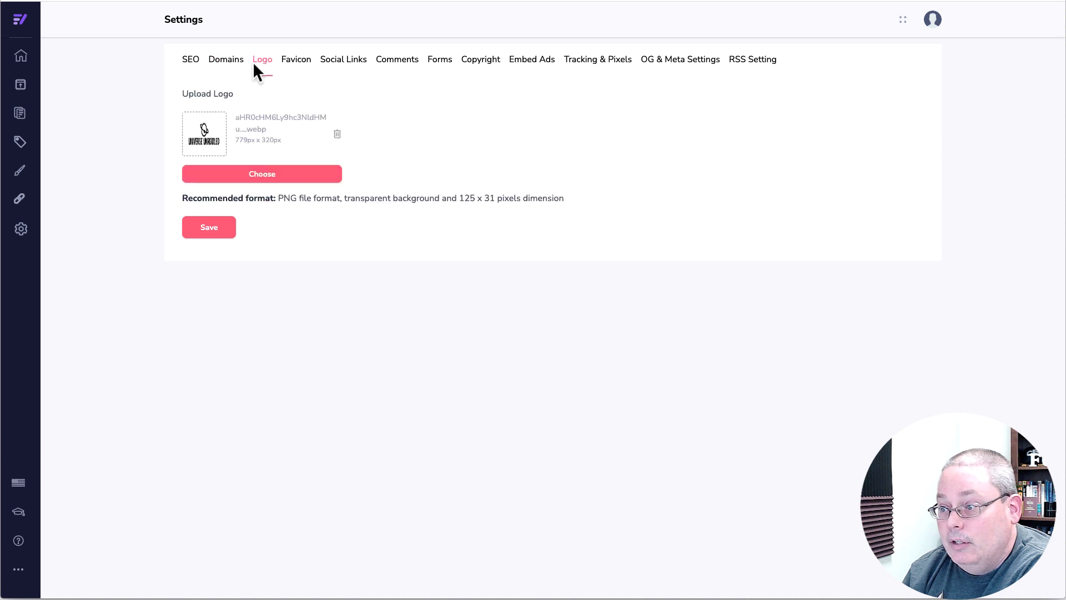
{"action": "left_click", "coordinate": [225, 61]}
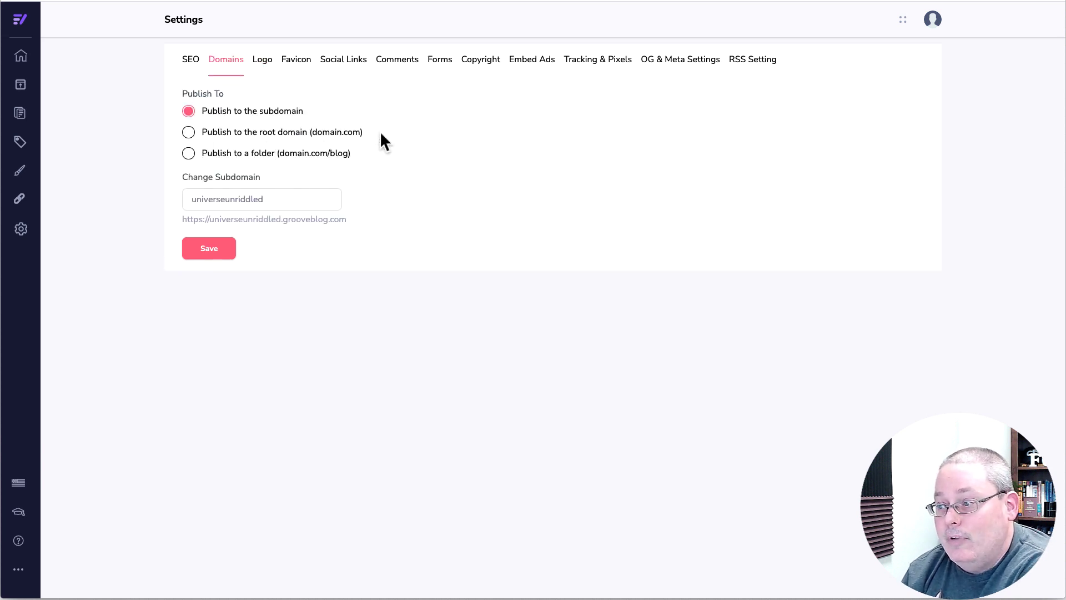
{"action": "left_click", "coordinate": [306, 134]}
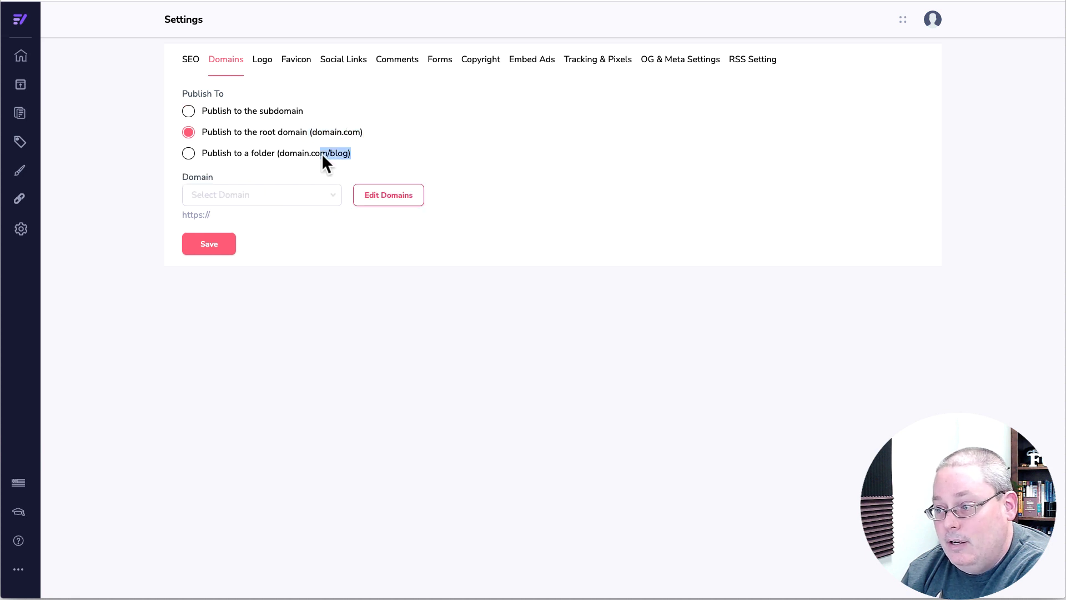
{"action": "left_click_drag", "start_coordinate": [278, 153], "coordinate": [275, 154]}
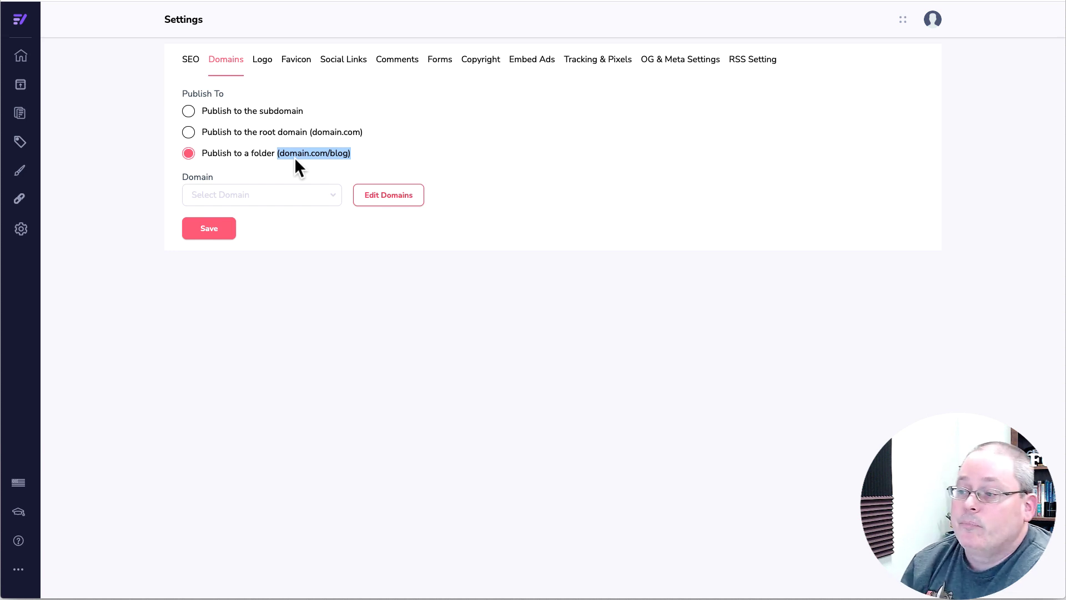
{"action": "left_click", "coordinate": [360, 151]}
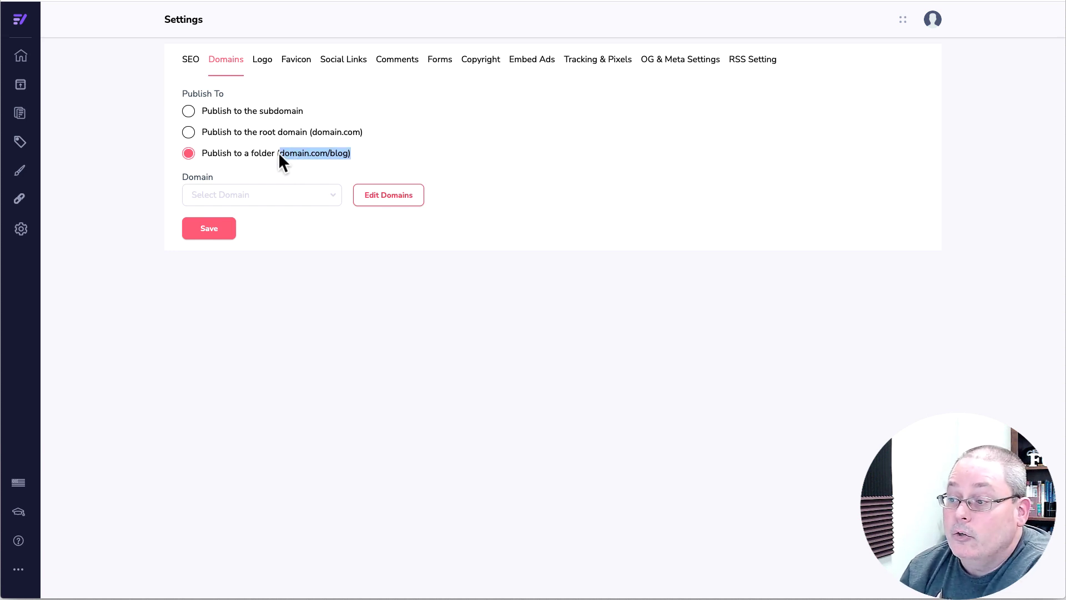
{"action": "left_click", "coordinate": [191, 135]}
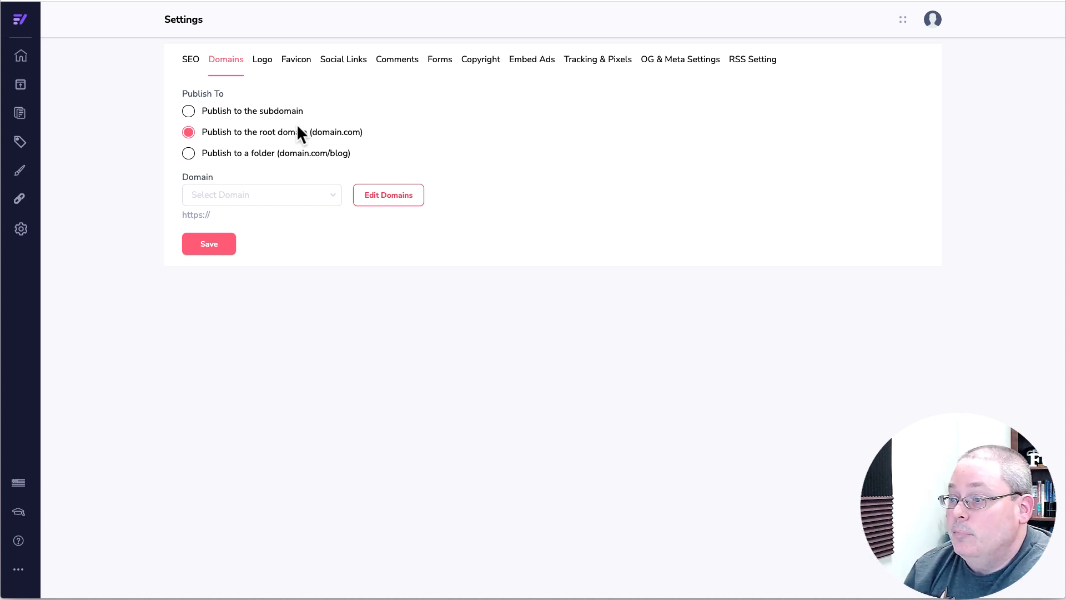
Step: Open the Universe Unriddled blog live at universeunriddled.grooveblog.com and select its URL
{"action": "left_click", "coordinate": [19, 57]}
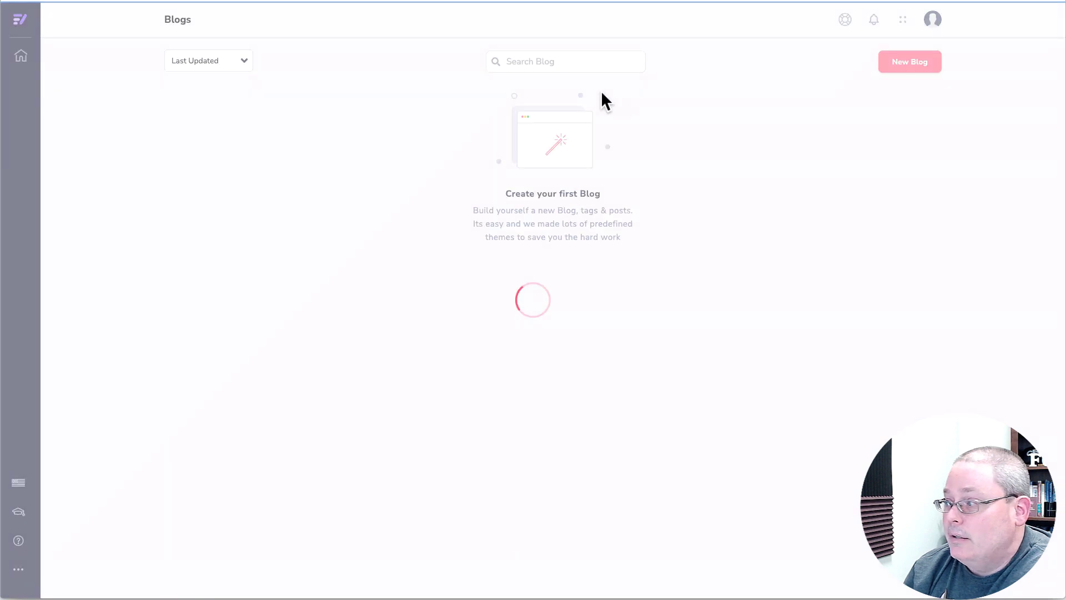
{"action": "mouse_move", "coordinate": [276, 171]}
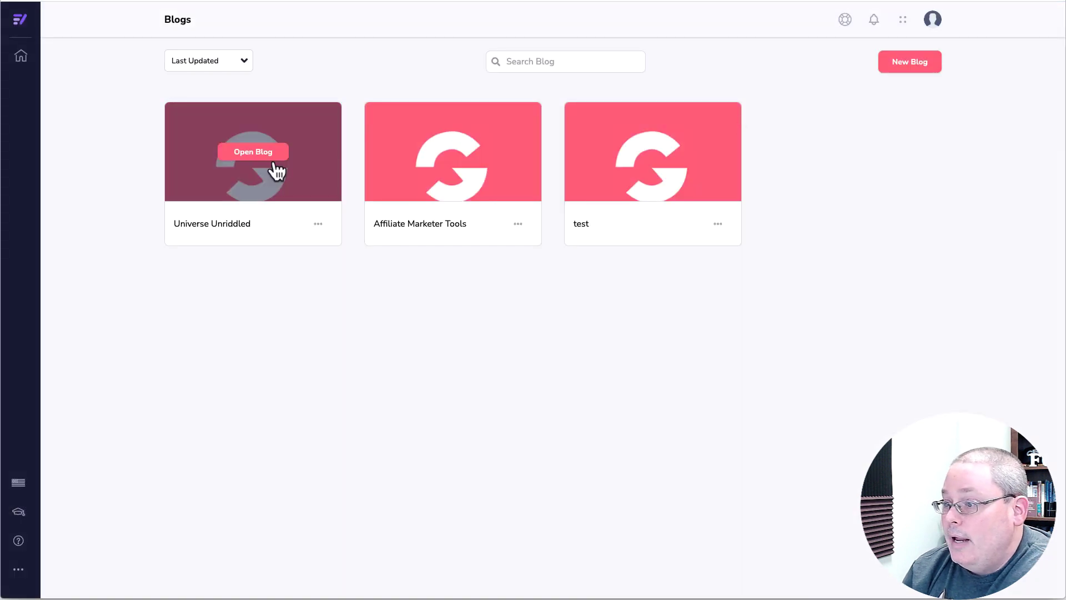
{"action": "left_click", "coordinate": [318, 223]}
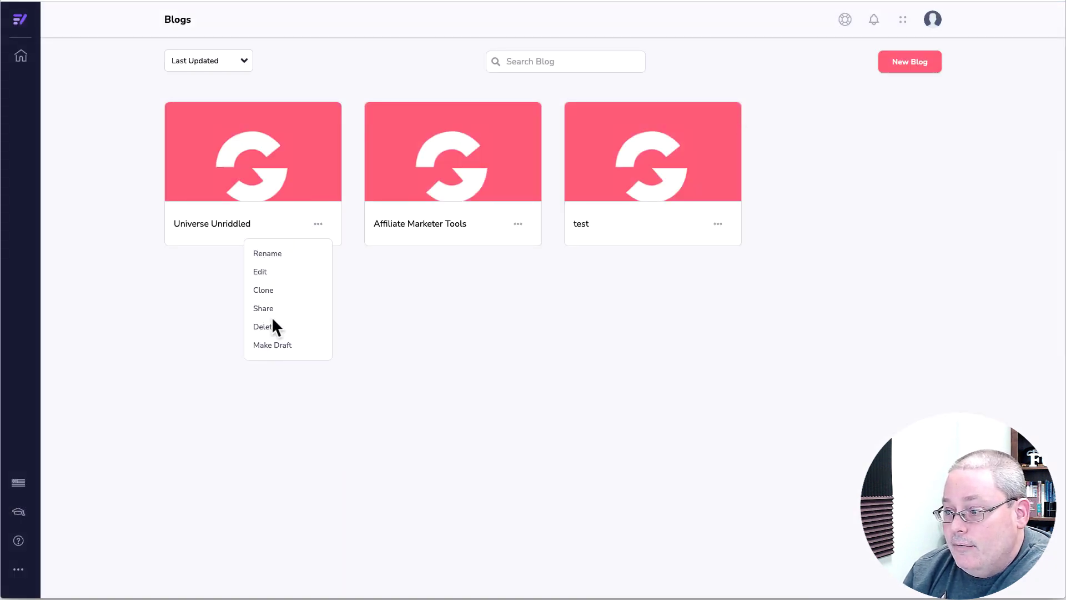
{"action": "left_click", "coordinate": [249, 155]}
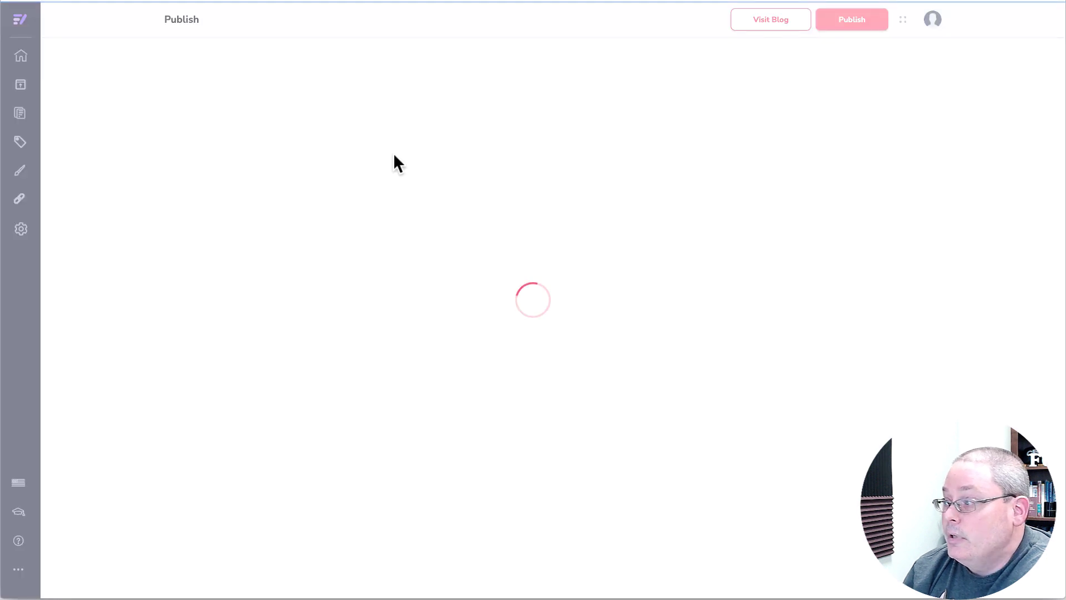
{"action": "left_click", "coordinate": [772, 23]}
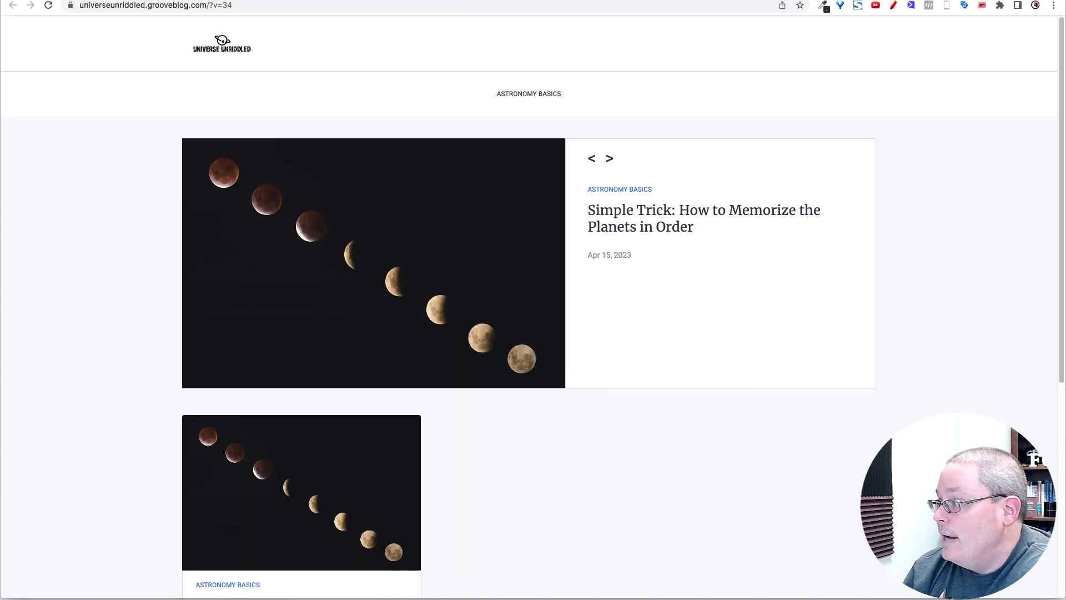
{"action": "left_click", "coordinate": [261, 11]}
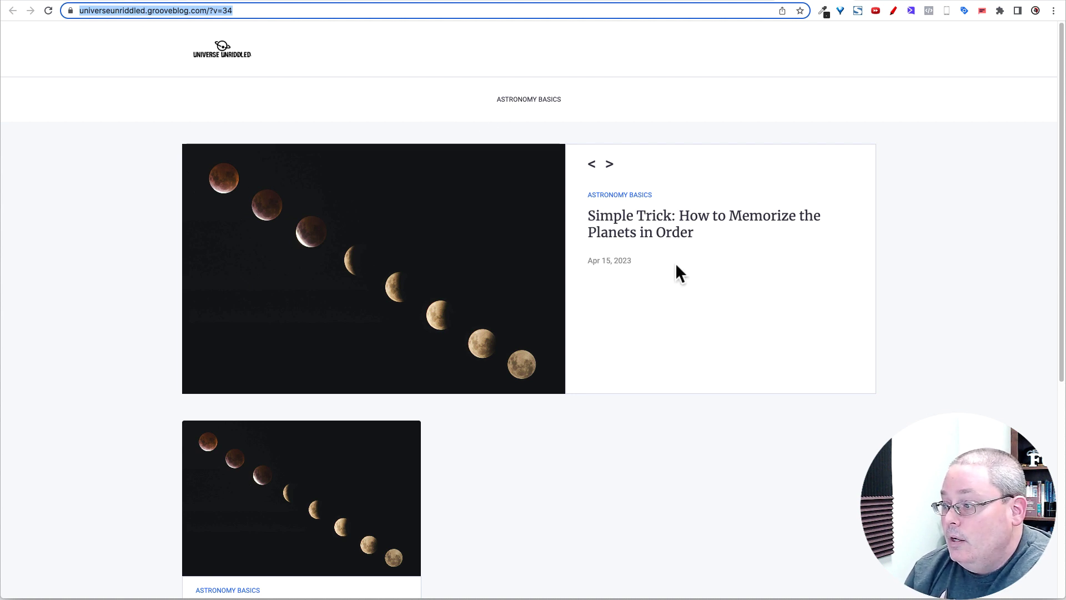
Step: Open the post 'Simple Trick: How to Memorize the Planets in Order' and select its title
{"action": "scroll", "coordinate": [666, 269], "scroll_direction": "down", "scroll_amount": 6}
{"action": "scroll", "coordinate": [656, 269], "scroll_direction": "up", "scroll_amount": 6}
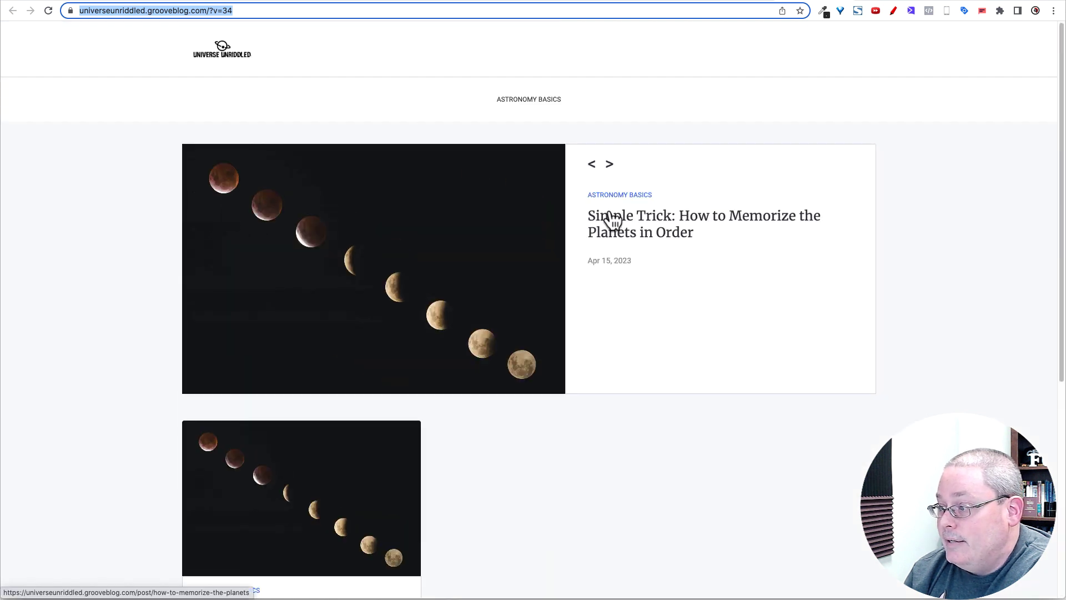
{"action": "left_click", "coordinate": [613, 223]}
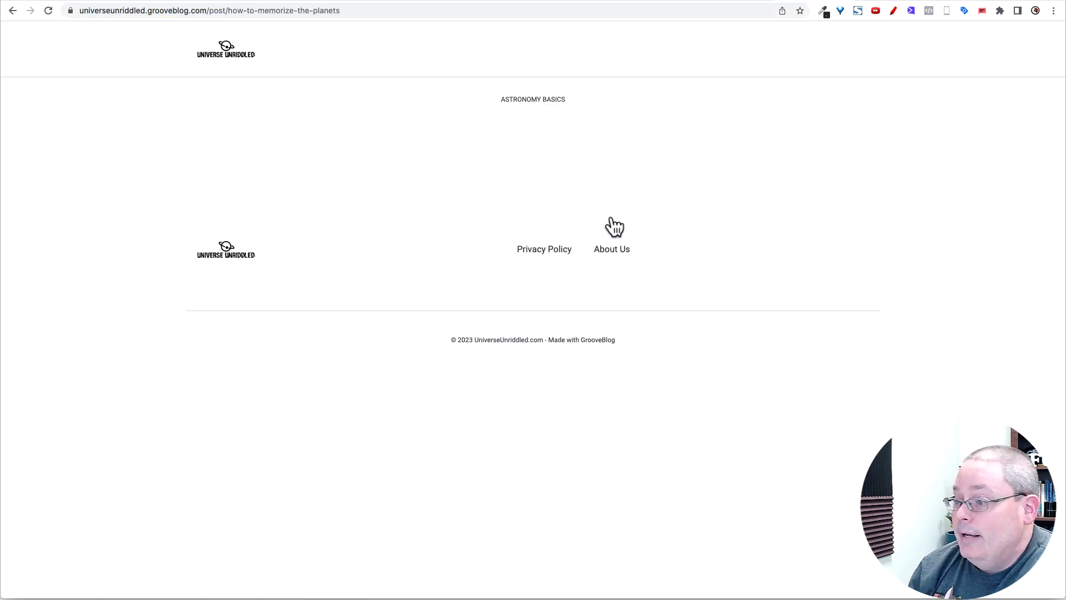
{"action": "left_click", "coordinate": [12, 10]}
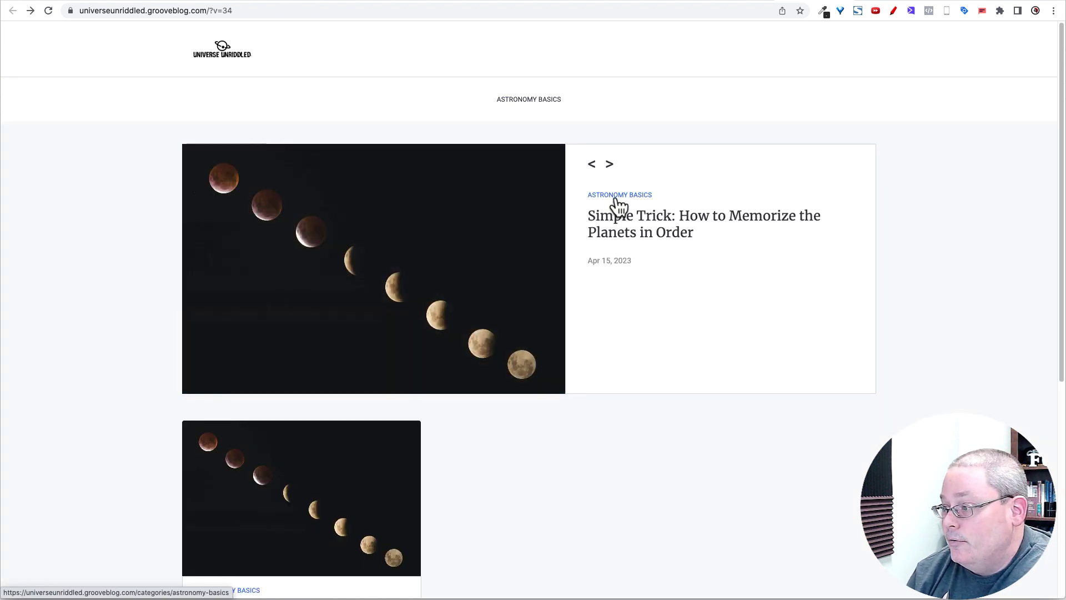
{"action": "left_click", "coordinate": [621, 228]}
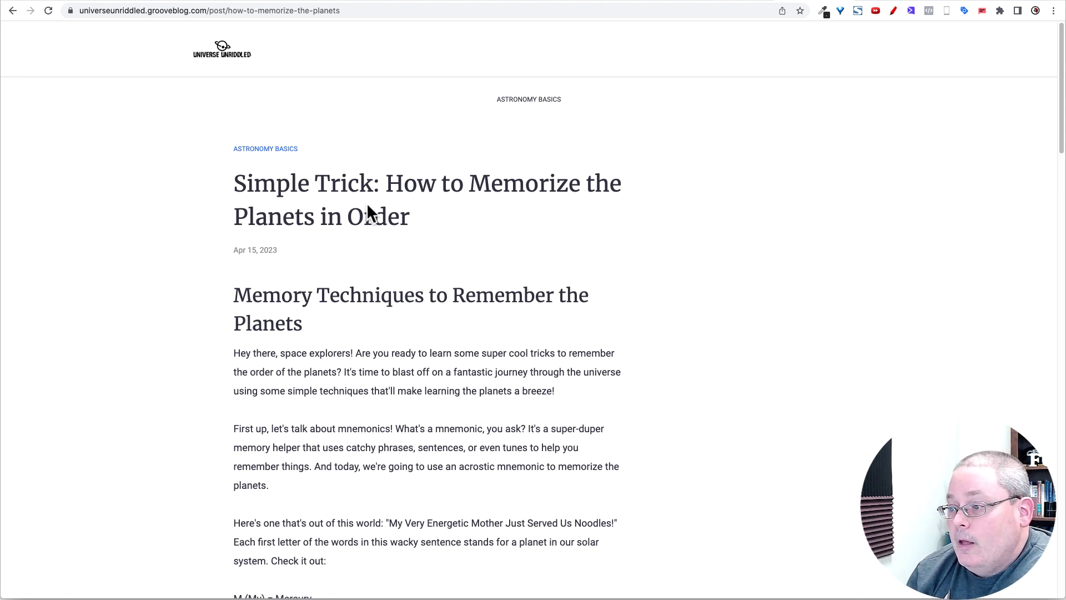
{"action": "left_click_drag", "start_coordinate": [235, 185], "coordinate": [432, 222]}
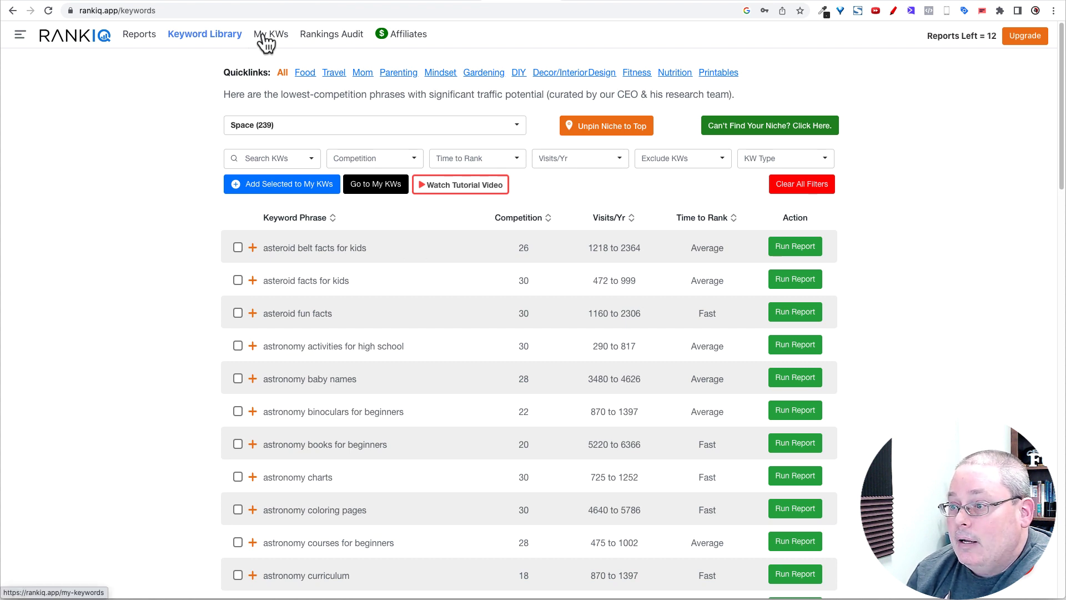
Step: Open the RankIQ SEO report for 'how to memorize the planets' and review its Content Analysis
{"action": "left_click", "coordinate": [133, 39]}
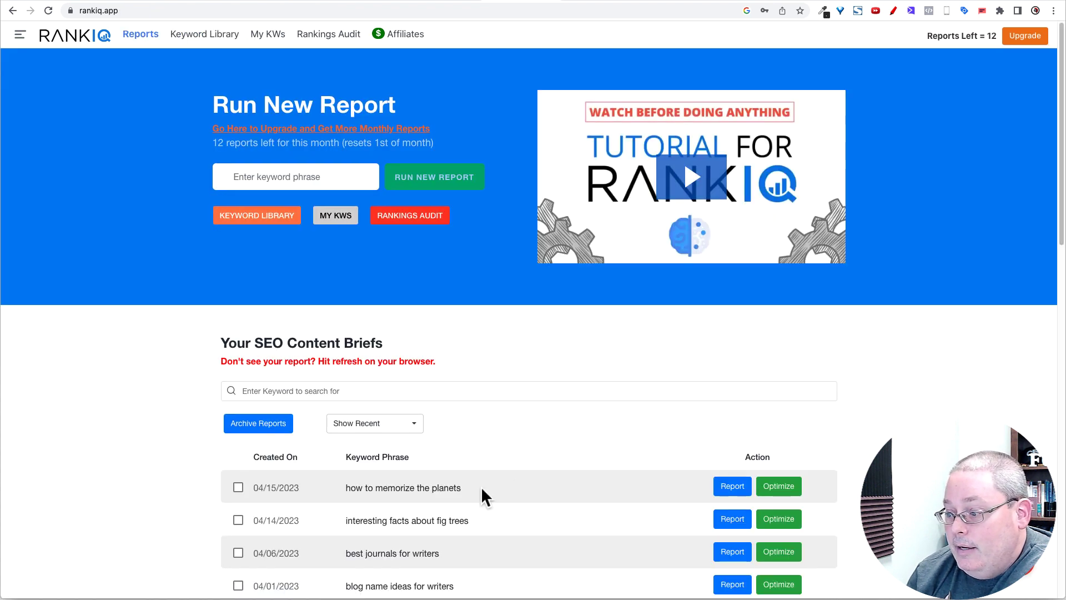
{"action": "left_click_drag", "start_coordinate": [477, 489], "coordinate": [344, 494]}
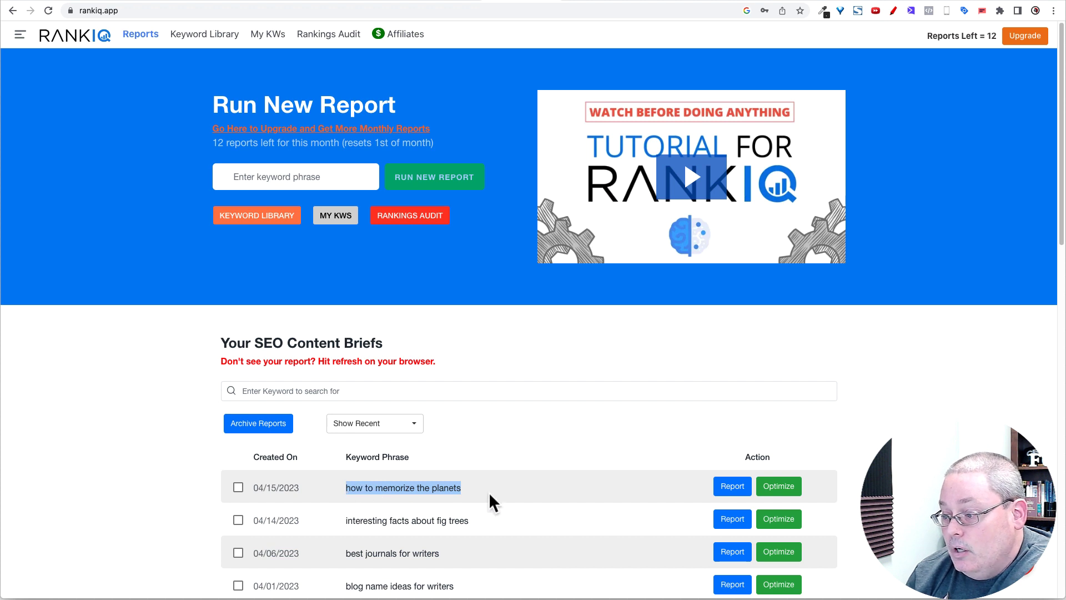
{"action": "left_click", "coordinate": [732, 489]}
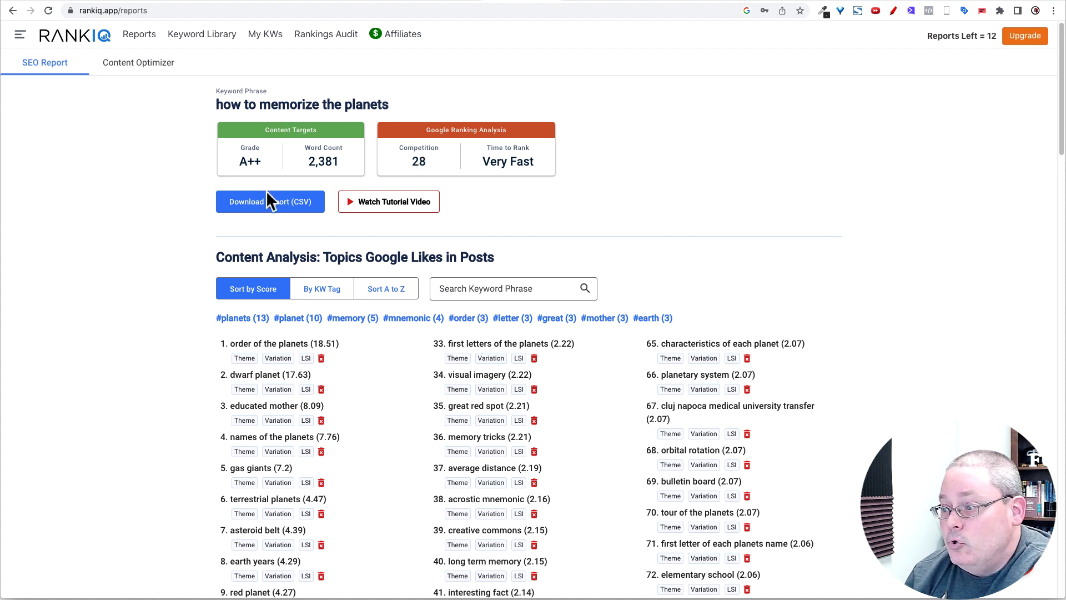
{"action": "scroll", "coordinate": [195, 328], "scroll_direction": "down", "scroll_amount": 3}
{"action": "scroll", "coordinate": [191, 297], "scroll_direction": "down", "scroll_amount": 2}
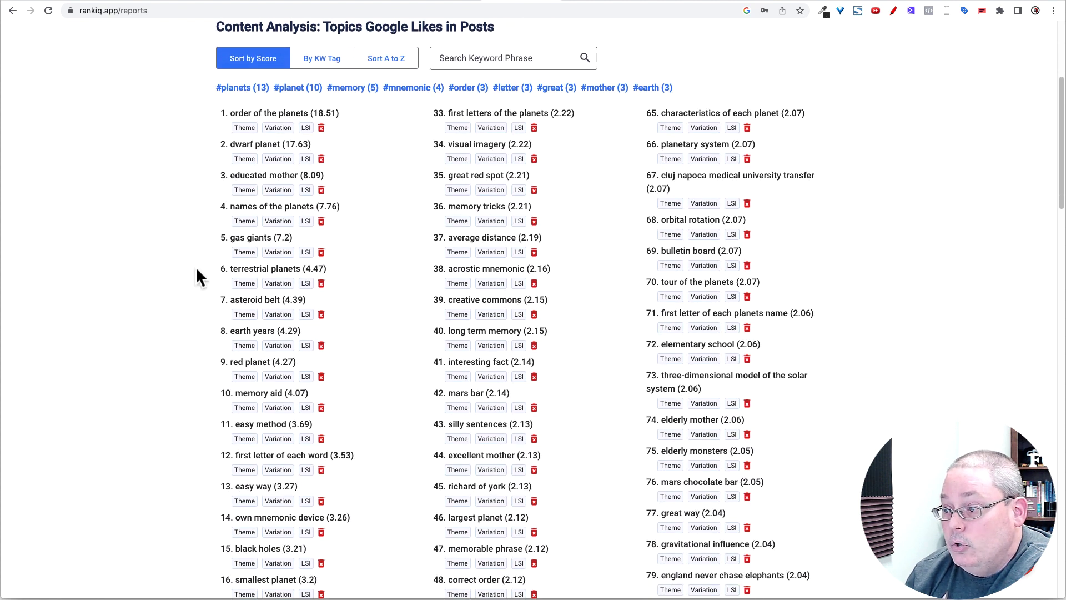
{"action": "scroll", "coordinate": [195, 266], "scroll_direction": "down", "scroll_amount": 6}
{"action": "scroll", "coordinate": [195, 266], "scroll_direction": "down", "scroll_amount": 15}
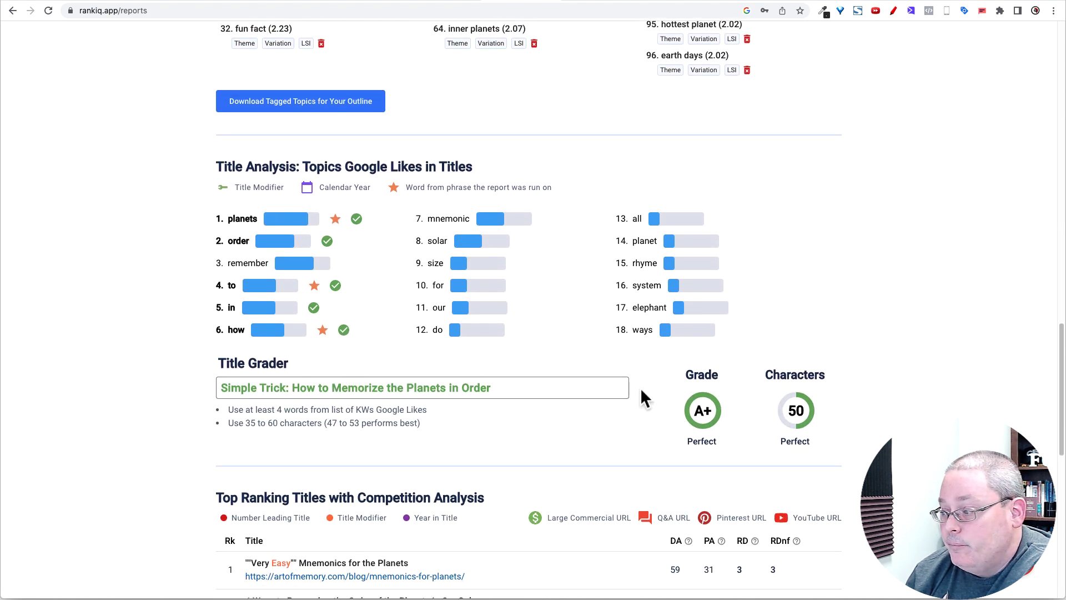
Step: Select the A+ title 'Simple Trick: How to Memorize the Planets in Order' and check the ranking tables
{"action": "left_click", "coordinate": [513, 389]}
{"action": "triple_click", "coordinate": [513, 389]}
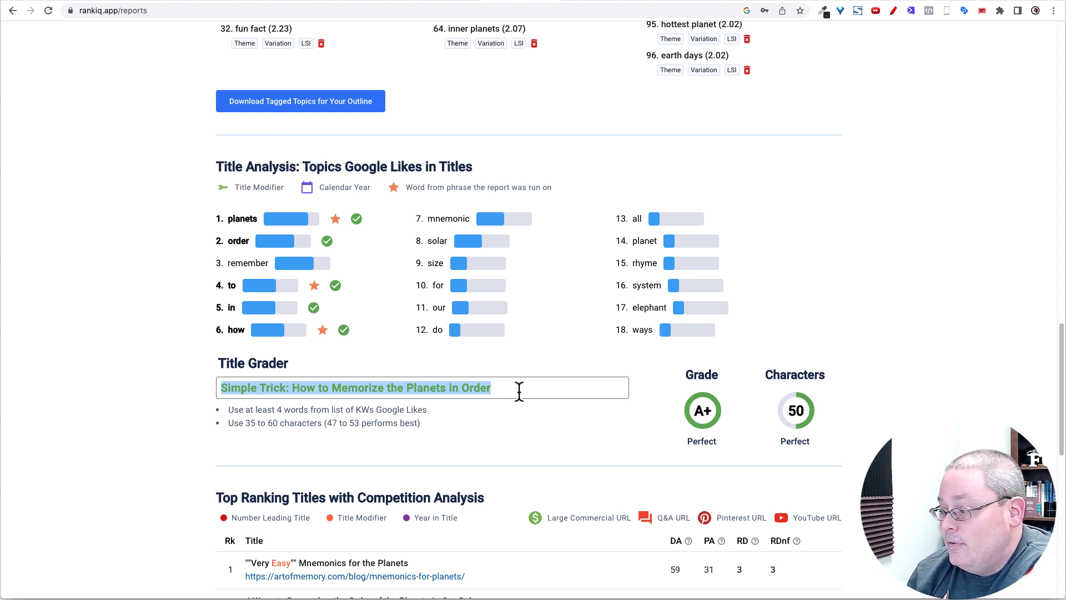
{"action": "scroll", "coordinate": [751, 394], "scroll_direction": "down", "scroll_amount": 3}
{"action": "scroll", "coordinate": [461, 398], "scroll_direction": "down", "scroll_amount": 4}
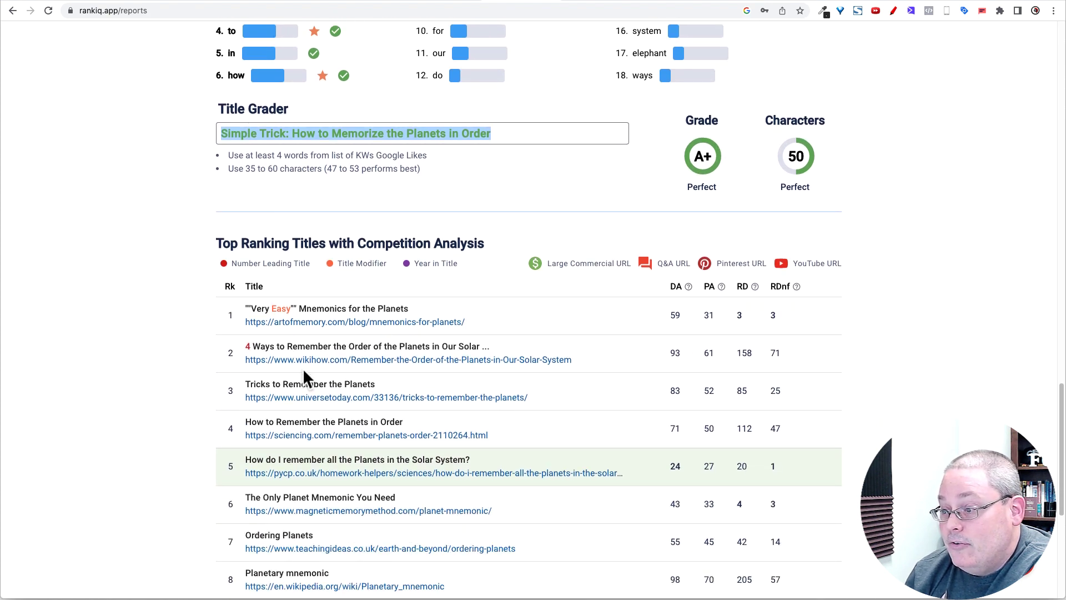
{"action": "scroll", "coordinate": [164, 358], "scroll_direction": "down", "scroll_amount": 5}
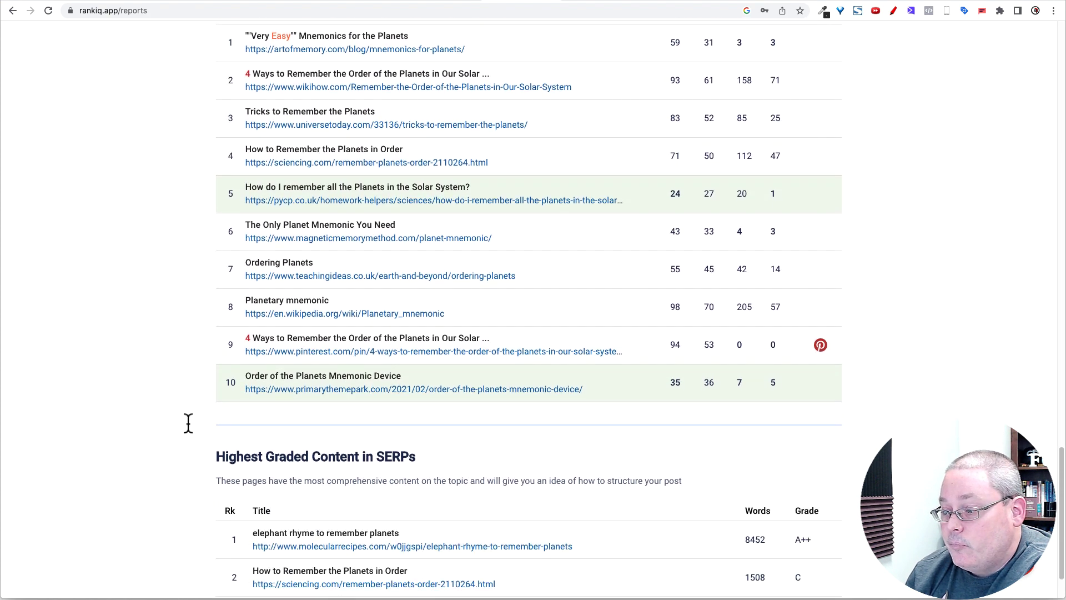
{"action": "scroll", "coordinate": [367, 470], "scroll_direction": "down", "scroll_amount": 1}
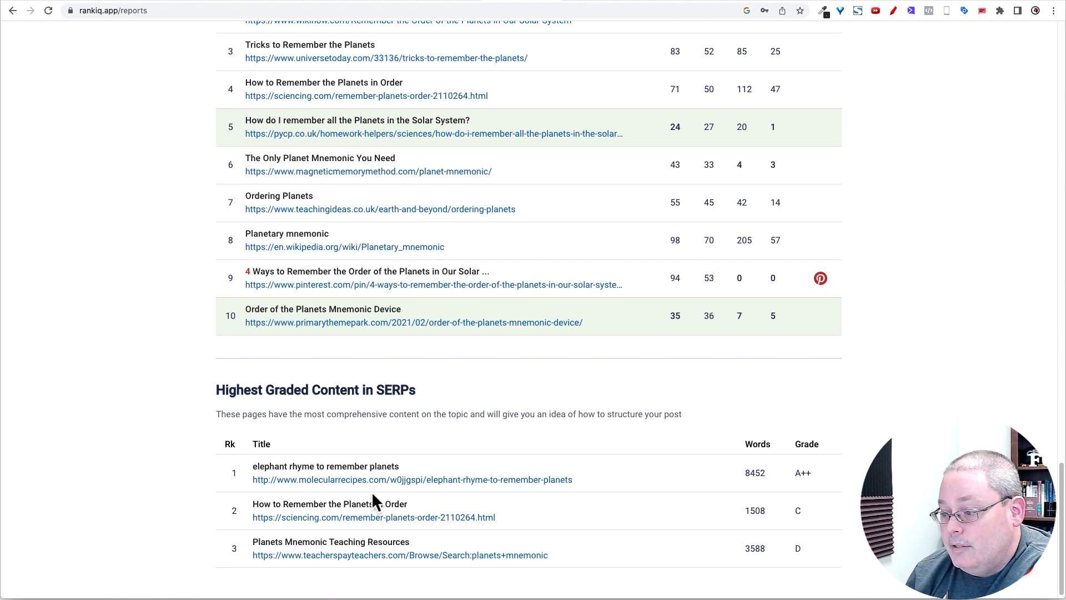
{"action": "scroll", "coordinate": [355, 418], "scroll_direction": "up", "scroll_amount": 20}
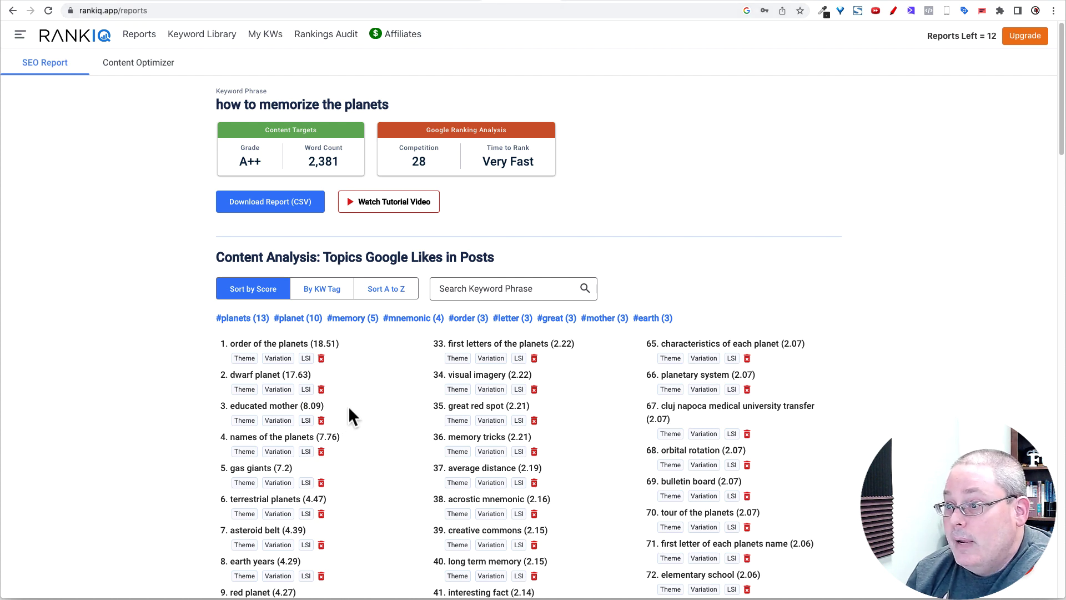
Step: Open the 'Memorize the Planets' ChatGPT chat and select the prompt's opening, blog title and main keyword
{"action": "key", "text": "ctrl+Tab"}
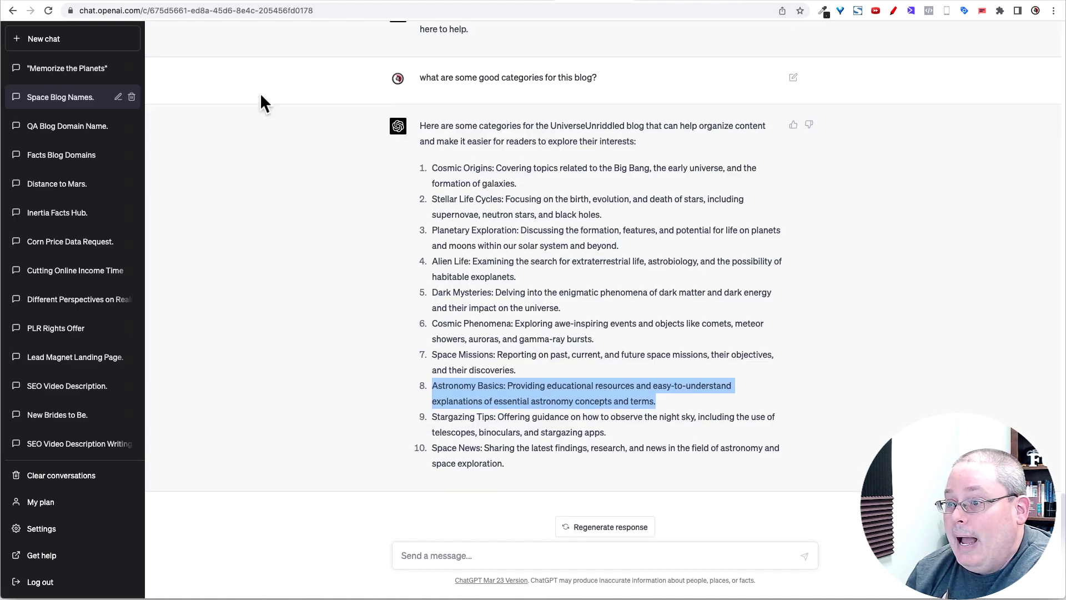
{"action": "left_click", "coordinate": [64, 71]}
{"action": "scroll", "coordinate": [511, 302], "scroll_direction": "up", "scroll_amount": 10}
{"action": "scroll", "coordinate": [438, 315], "scroll_direction": "up", "scroll_amount": 15}
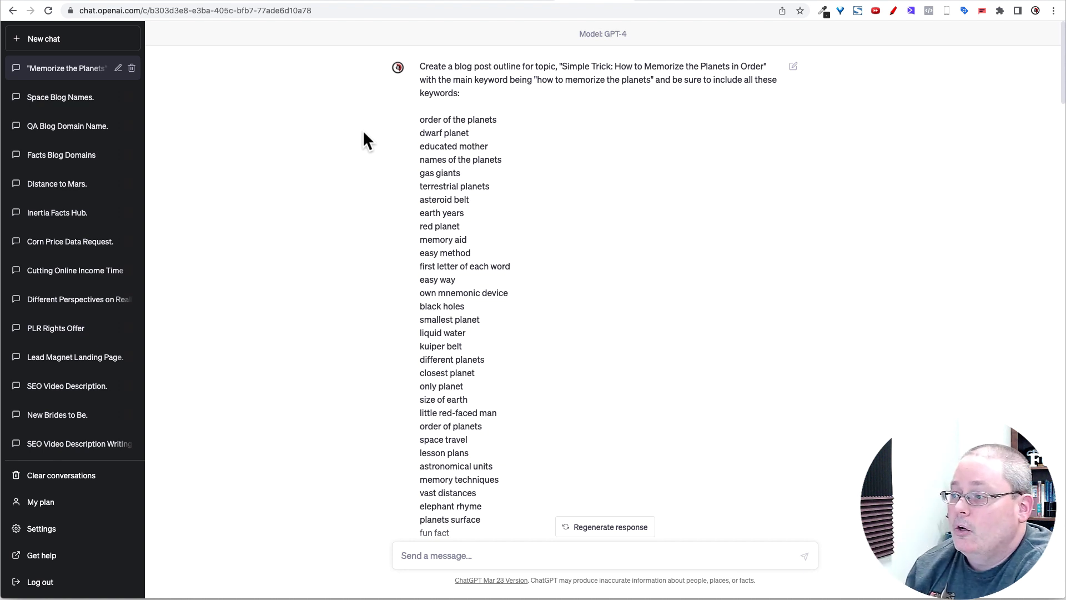
{"action": "left_click_drag", "start_coordinate": [419, 65], "coordinate": [507, 98]}
{"action": "left_click_drag", "start_coordinate": [561, 66], "coordinate": [762, 66]}
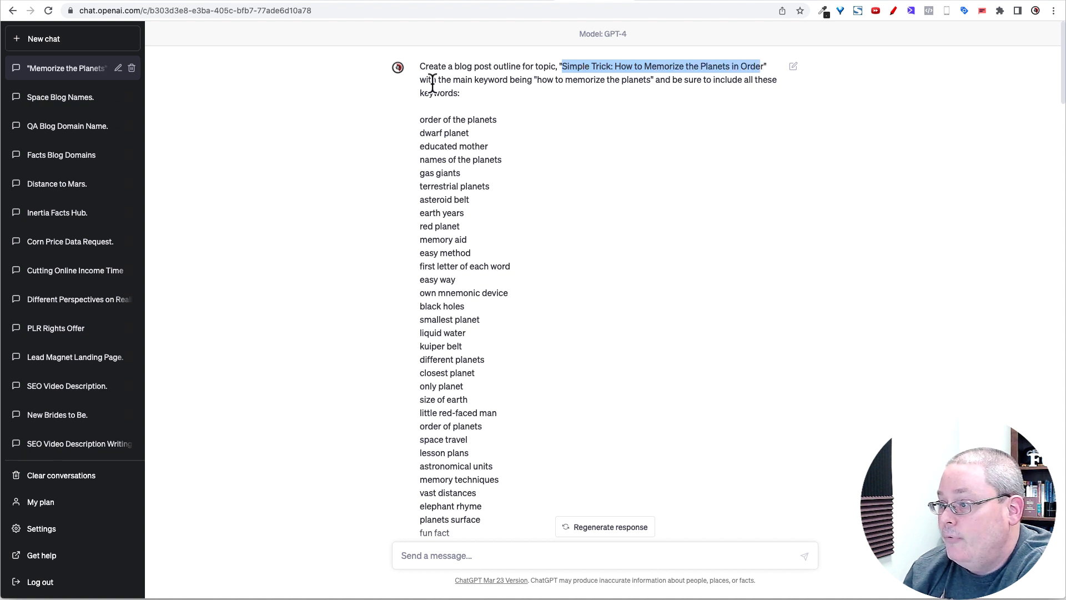
{"action": "left_click_drag", "start_coordinate": [536, 81], "coordinate": [653, 85]}
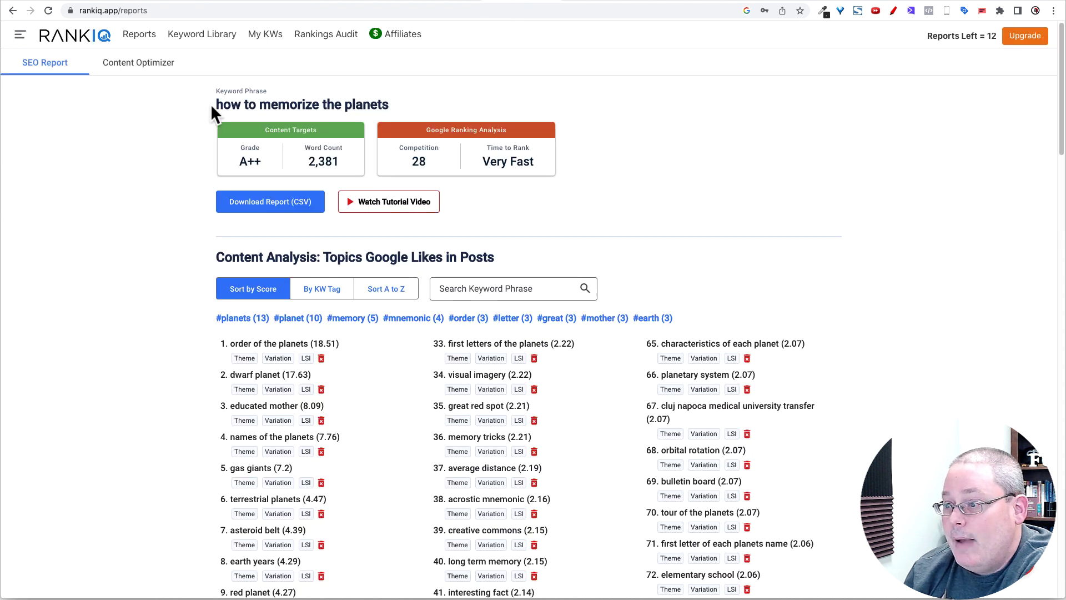
Step: Highlight RankIQ's keyword phrase and Title Analysis heading, then the ChatGPT prompt's instruction paragraph
{"action": "left_click_drag", "start_coordinate": [211, 111], "coordinate": [397, 114]}
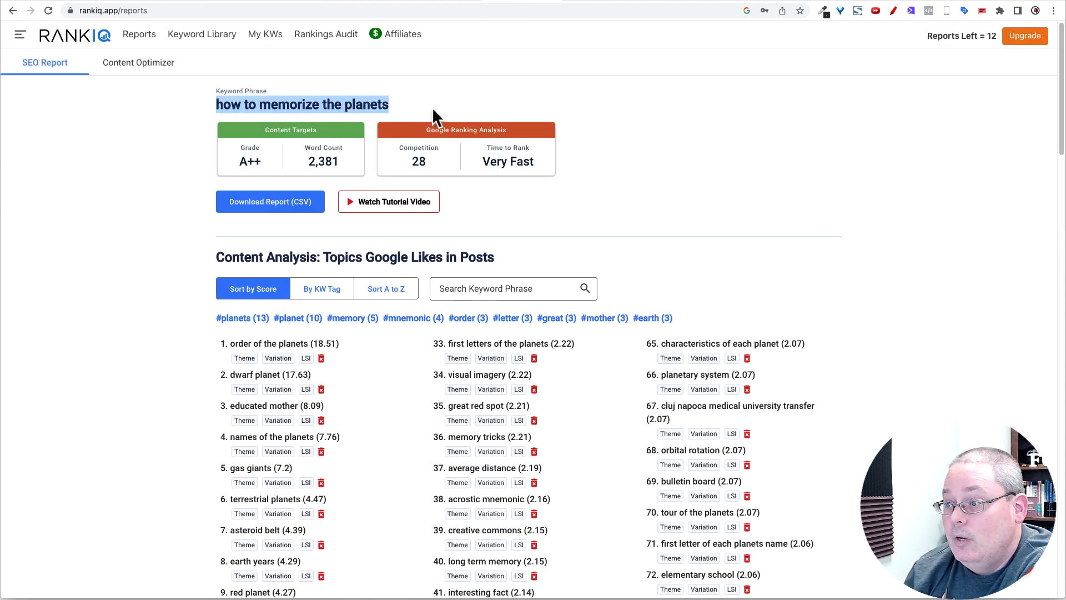
{"action": "scroll", "coordinate": [205, 341], "scroll_direction": "down", "scroll_amount": 20}
{"action": "scroll", "coordinate": [206, 342], "scroll_direction": "down", "scroll_amount": 3}
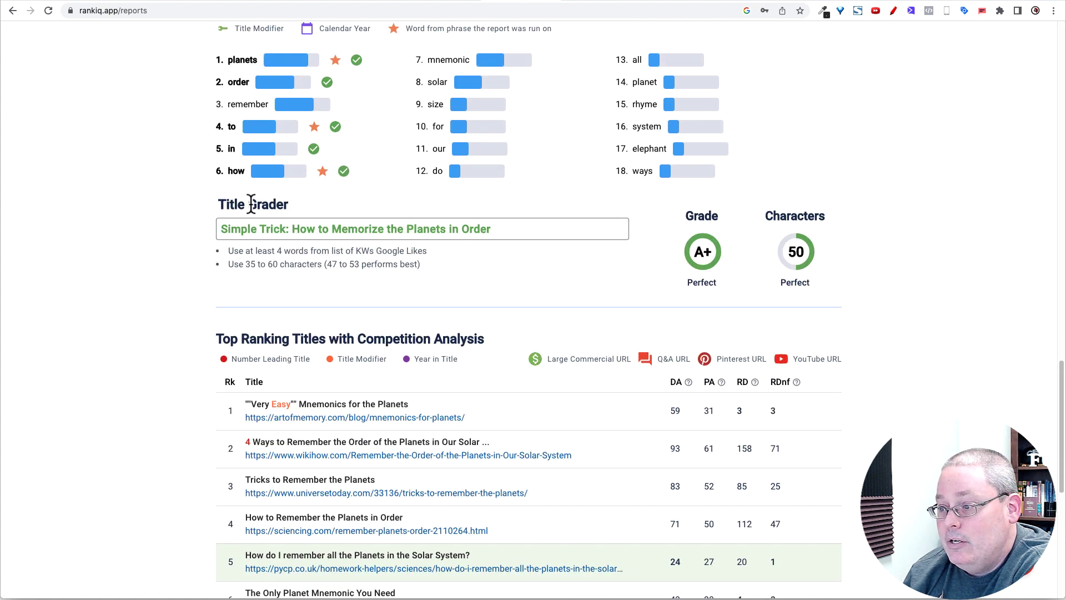
{"action": "scroll", "coordinate": [296, 205], "scroll_direction": "up", "scroll_amount": 2}
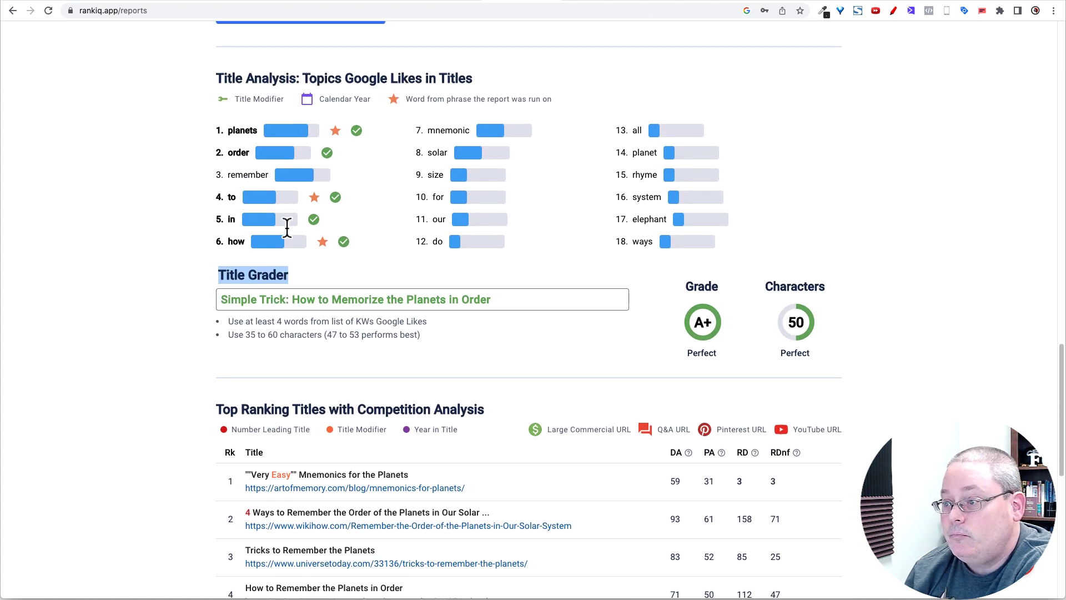
{"action": "left_click_drag", "start_coordinate": [222, 100], "coordinate": [487, 98]}
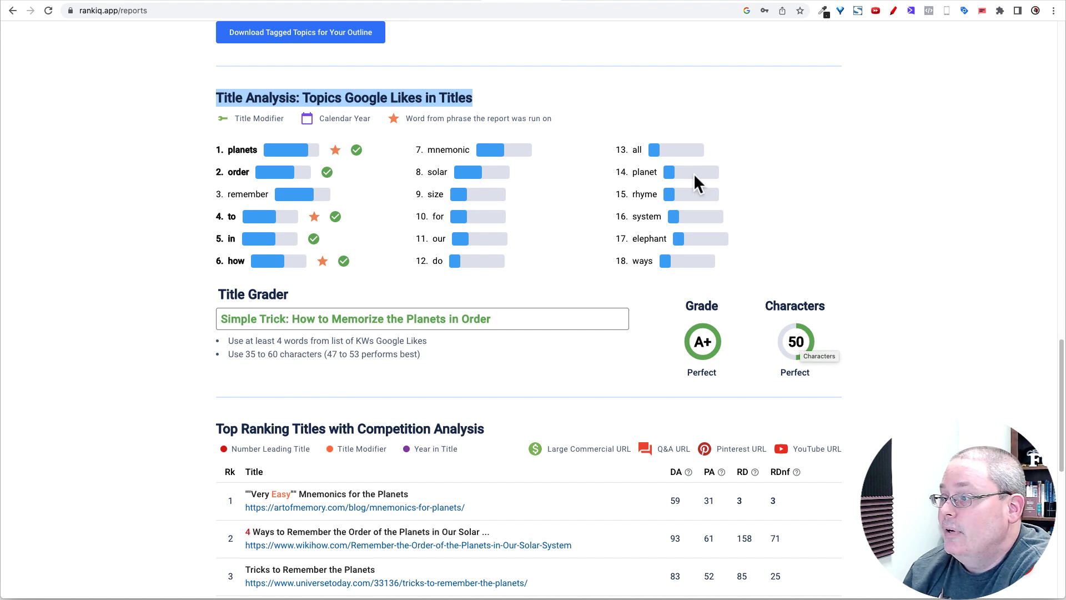
{"action": "left_click", "coordinate": [582, 1]}
{"action": "left_click_drag", "start_coordinate": [420, 66], "coordinate": [484, 97]}
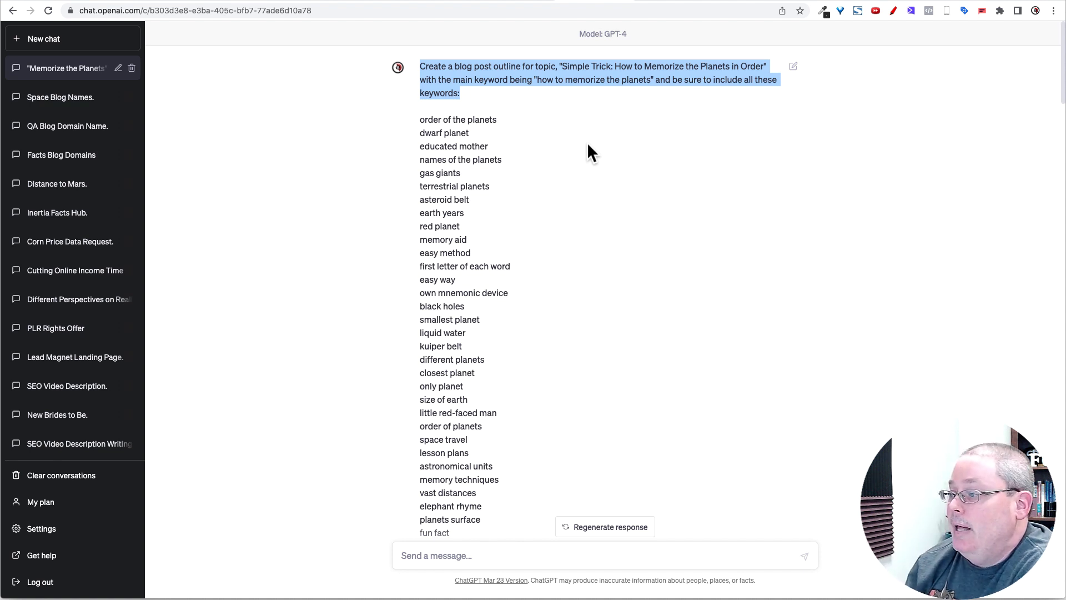
Step: Select ChatGPT's keyword list and compare it with RankIQ's Content Analysis topics
{"action": "scroll", "coordinate": [578, 164], "scroll_direction": "down", "scroll_amount": 1}
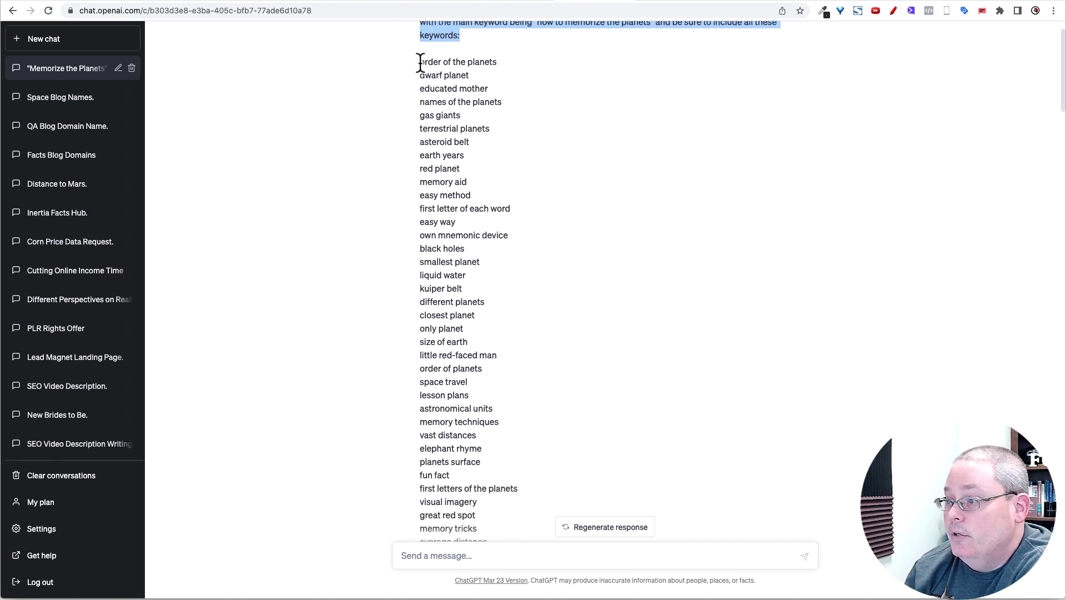
{"action": "left_click_drag", "start_coordinate": [419, 62], "coordinate": [499, 395]}
{"action": "left_click", "coordinate": [524, 4]}
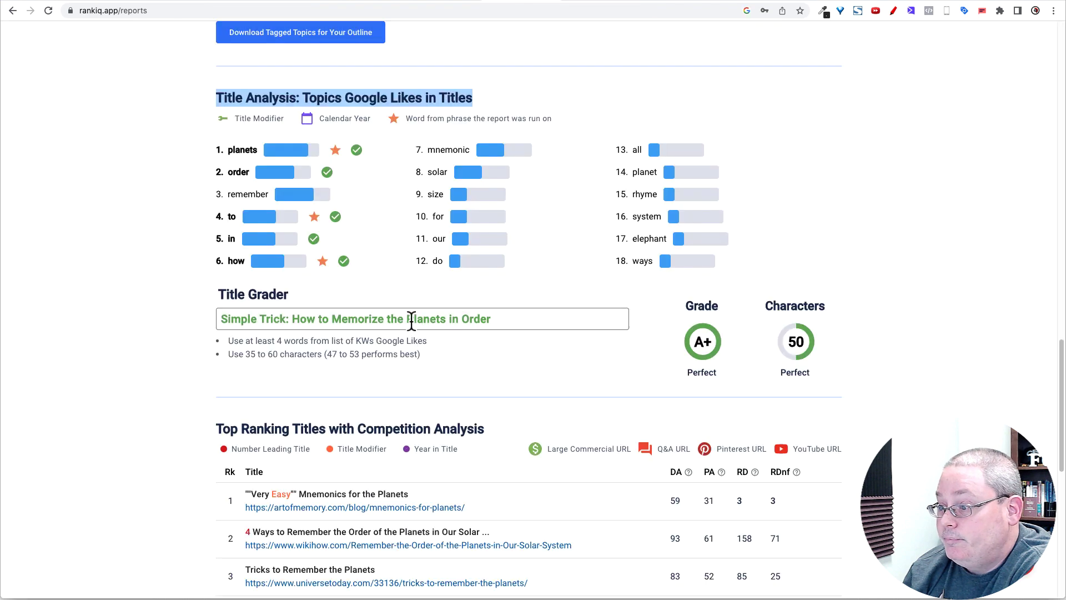
{"action": "scroll", "coordinate": [181, 361], "scroll_direction": "up", "scroll_amount": 20}
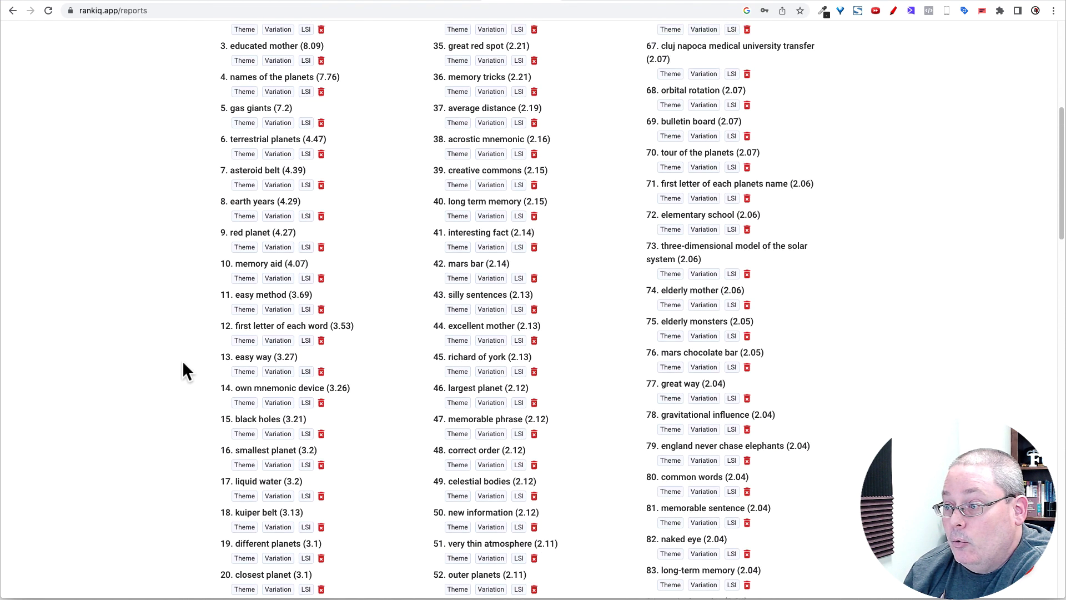
{"action": "left_click_drag", "start_coordinate": [216, 194], "coordinate": [498, 197]}
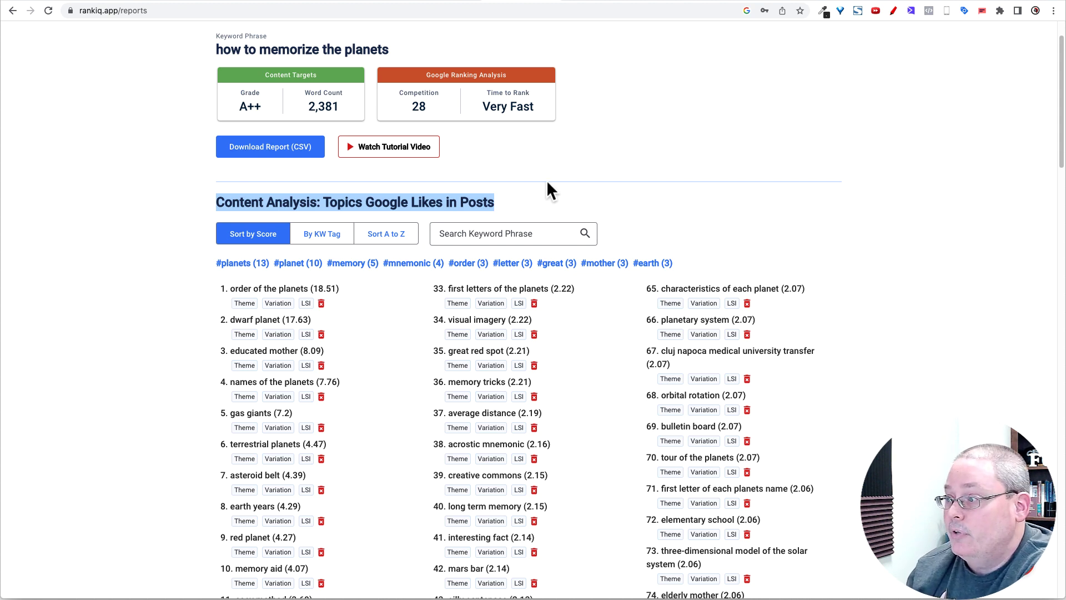
Step: Back in ChatGPT, review the planets outline, highlighting its title line and Introduction heading
{"action": "left_click", "coordinate": [595, 4]}
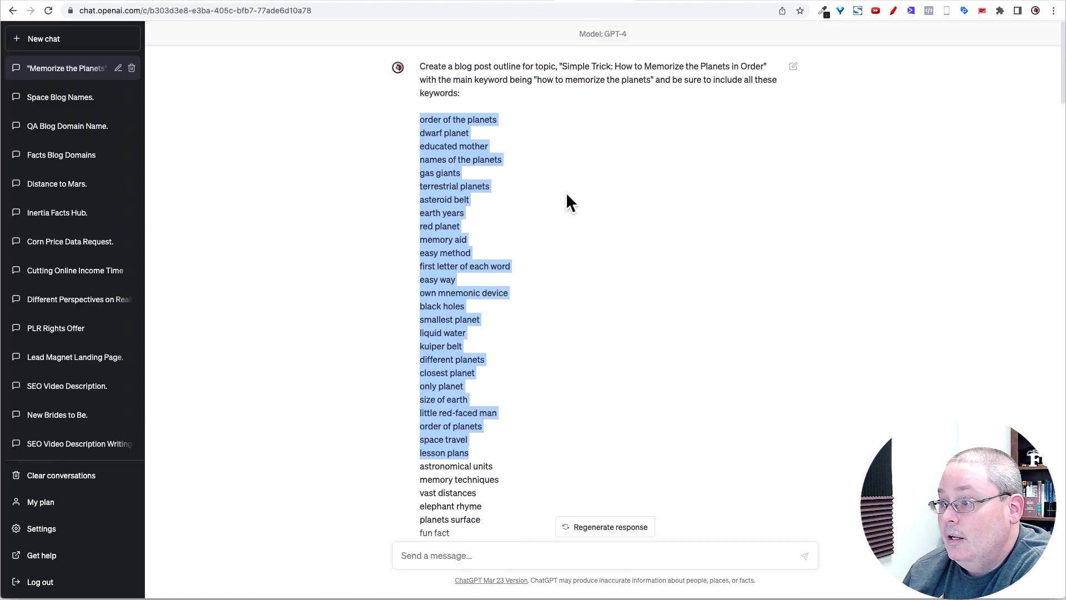
{"action": "scroll", "coordinate": [565, 192], "scroll_direction": "down", "scroll_amount": 7}
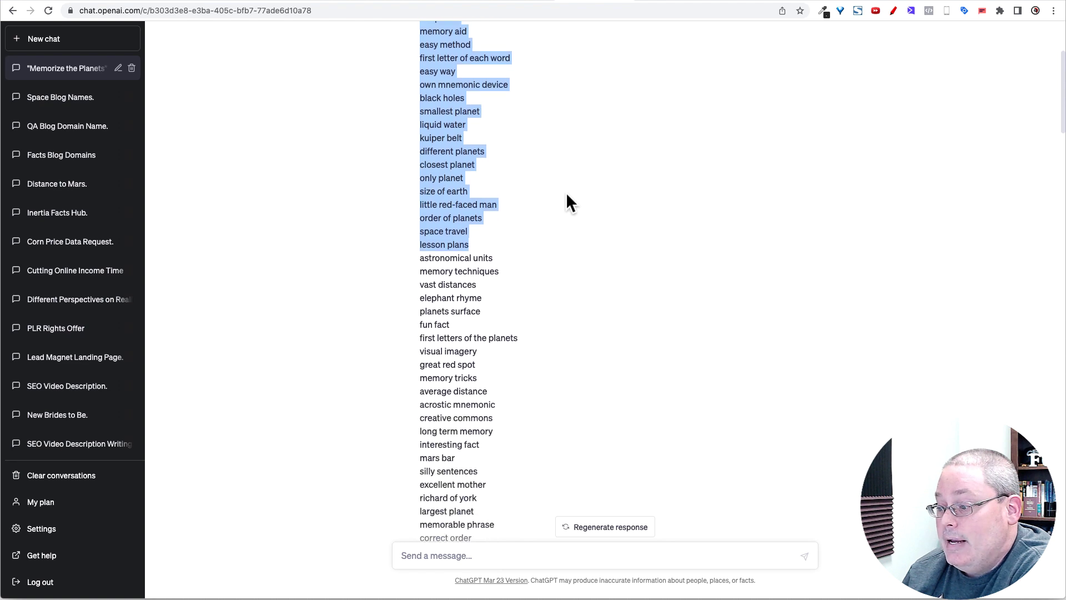
{"action": "scroll", "coordinate": [565, 192], "scroll_direction": "down", "scroll_amount": 15}
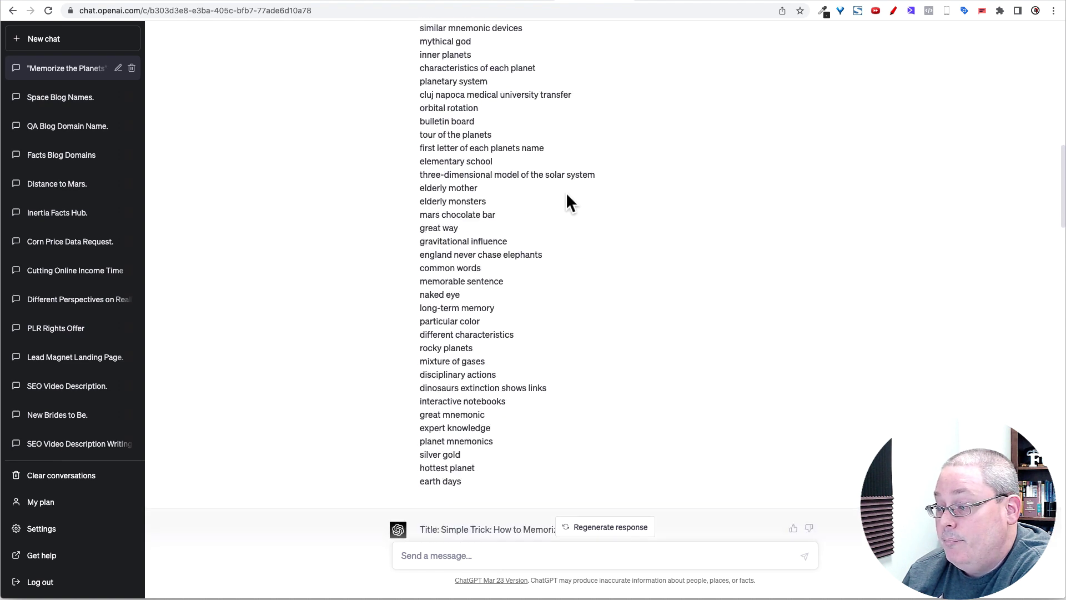
{"action": "scroll", "coordinate": [565, 192], "scroll_direction": "down", "scroll_amount": 4}
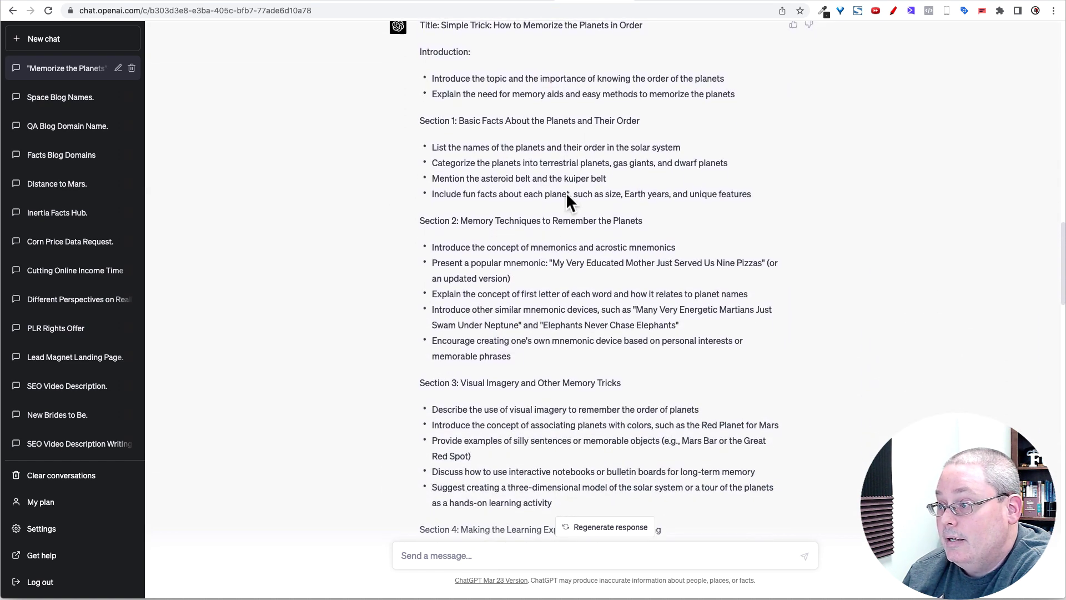
{"action": "scroll", "coordinate": [455, 72], "scroll_direction": "up", "scroll_amount": 1}
{"action": "left_click_drag", "start_coordinate": [419, 43], "coordinate": [637, 53]}
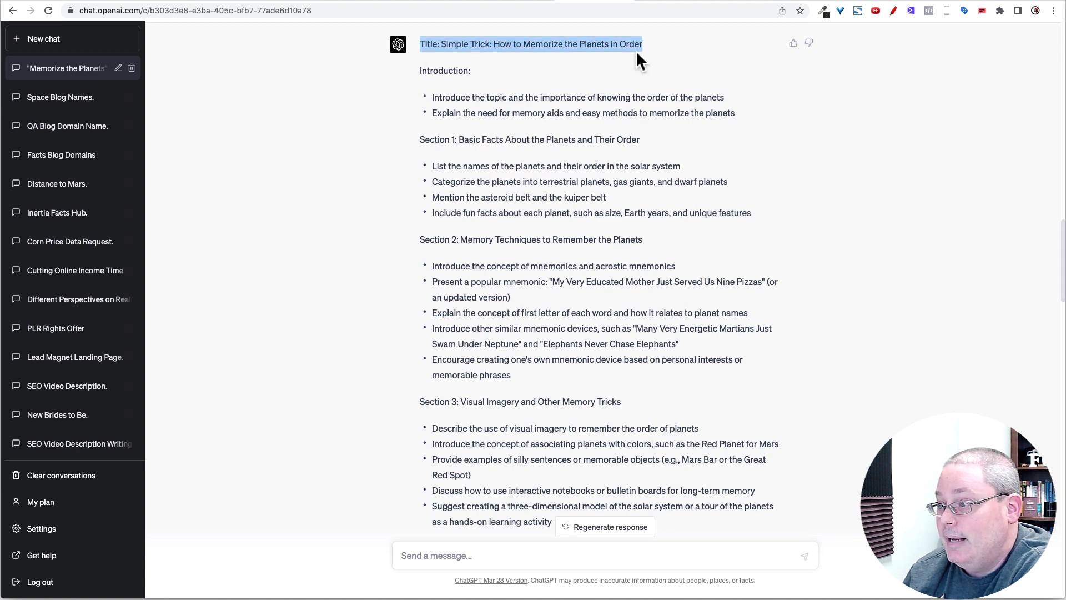
{"action": "left_click_drag", "start_coordinate": [407, 70], "coordinate": [500, 80]}
{"action": "left_click_drag", "start_coordinate": [425, 138], "coordinate": [626, 140]}
Step: Scroll down to the Section 2: Memory Techniques to Remember the Planets response
{"action": "scroll", "coordinate": [519, 176], "scroll_direction": "down", "scroll_amount": 3}
{"action": "scroll", "coordinate": [518, 178], "scroll_direction": "down", "scroll_amount": 2}
{"action": "scroll", "coordinate": [508, 233], "scroll_direction": "down", "scroll_amount": 5}
{"action": "scroll", "coordinate": [508, 233], "scroll_direction": "down", "scroll_amount": 4}
{"action": "scroll", "coordinate": [528, 268], "scroll_direction": "down", "scroll_amount": 1}
{"action": "scroll", "coordinate": [528, 269], "scroll_direction": "down", "scroll_amount": 4}
{"action": "scroll", "coordinate": [526, 269], "scroll_direction": "down", "scroll_amount": 3}
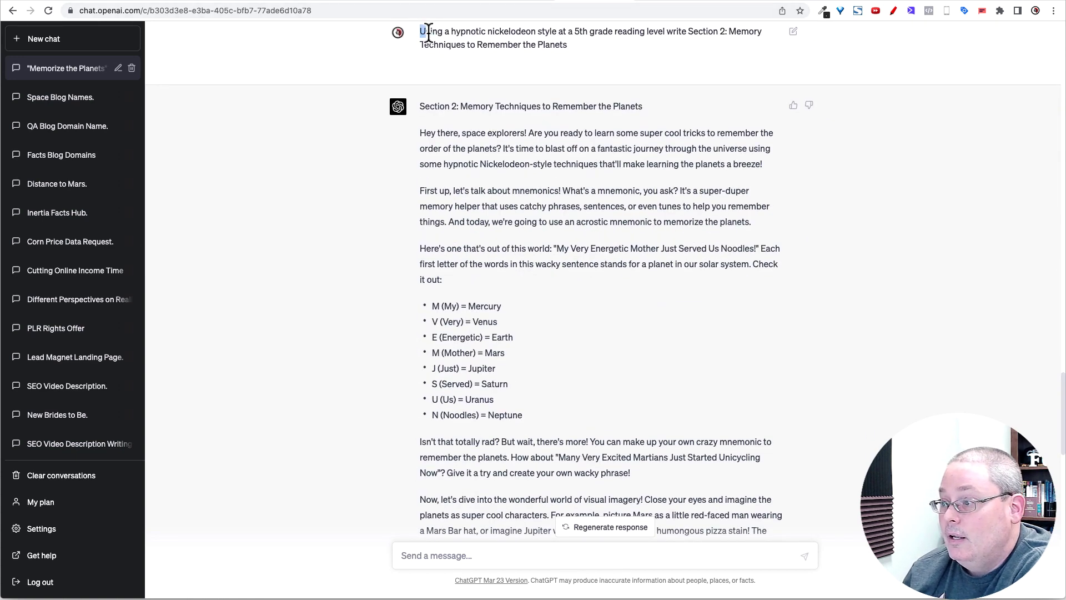
Step: Highlight the Section 2 prompt, the Section 2 reply heading and the Section 1 title for comparison
{"action": "left_click_drag", "start_coordinate": [454, 36], "coordinate": [570, 49]}
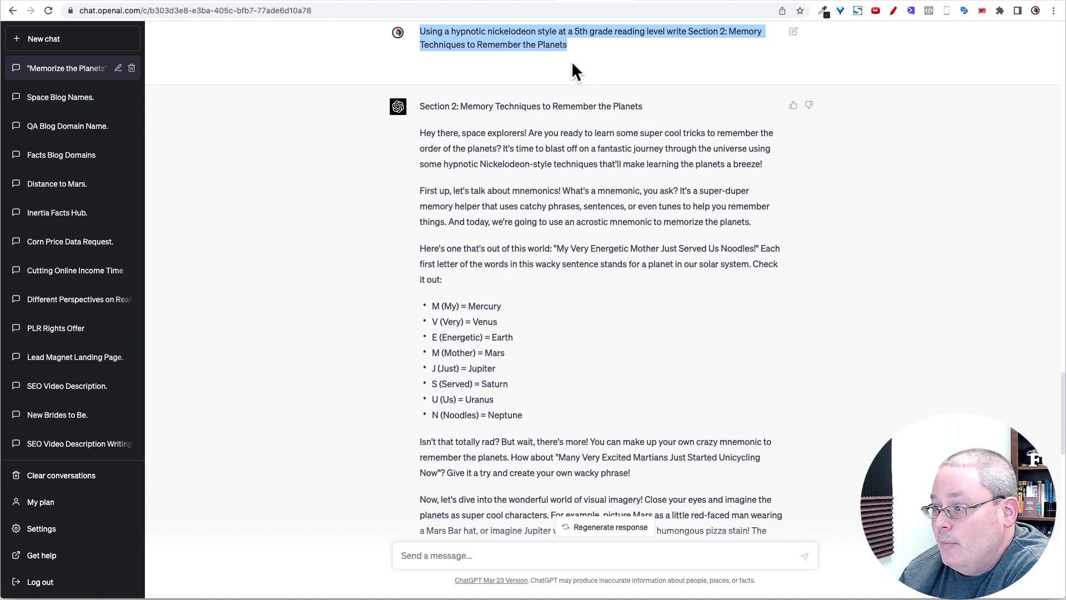
{"action": "left_click_drag", "start_coordinate": [460, 106], "coordinate": [645, 109]}
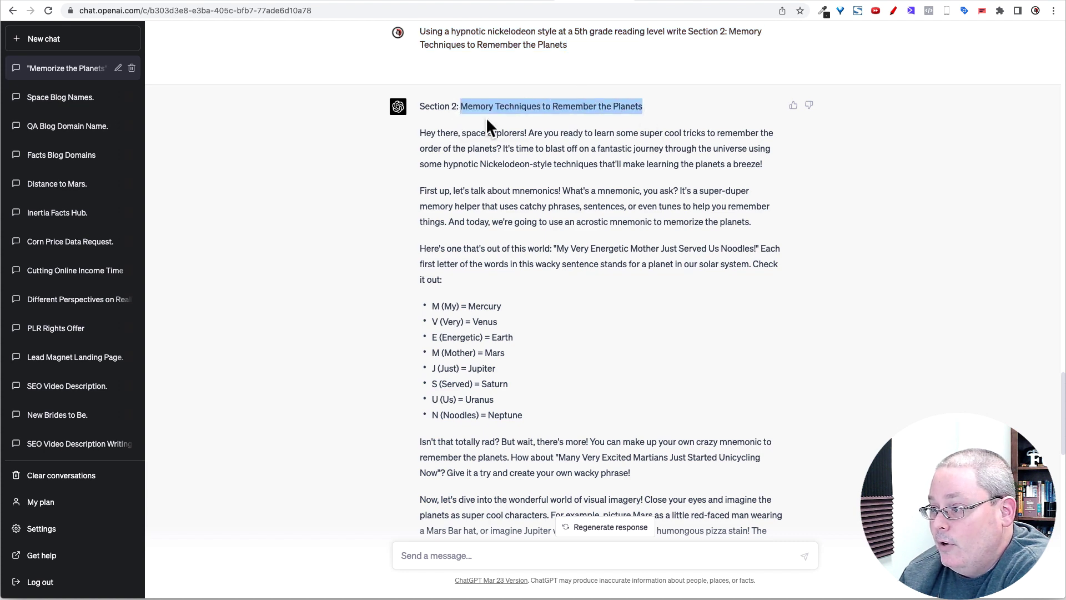
{"action": "scroll", "coordinate": [460, 128], "scroll_direction": "down", "scroll_amount": 3}
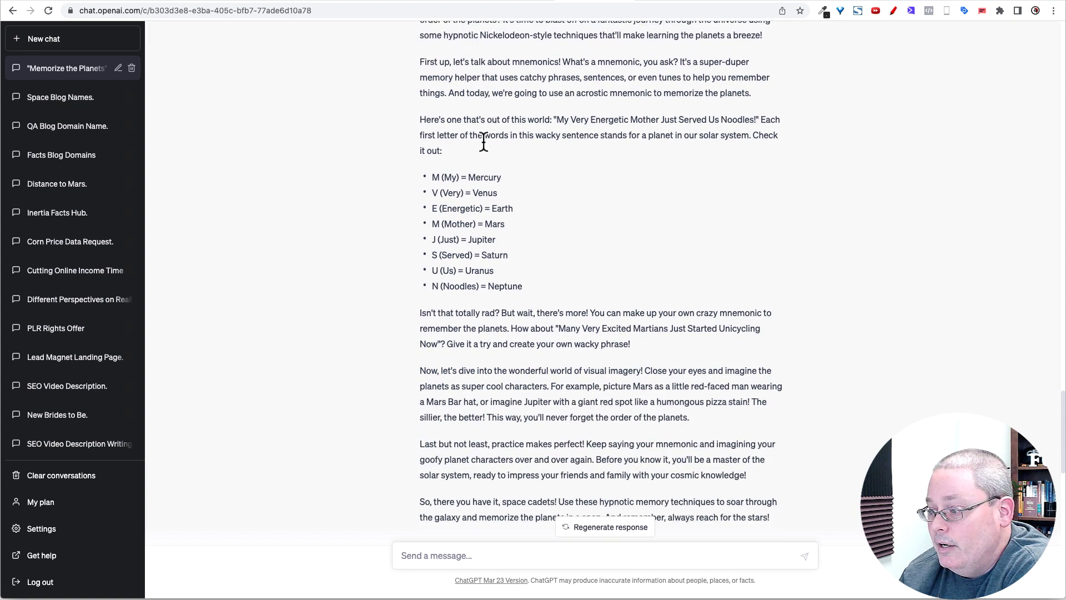
{"action": "scroll", "coordinate": [484, 145], "scroll_direction": "down", "scroll_amount": 7}
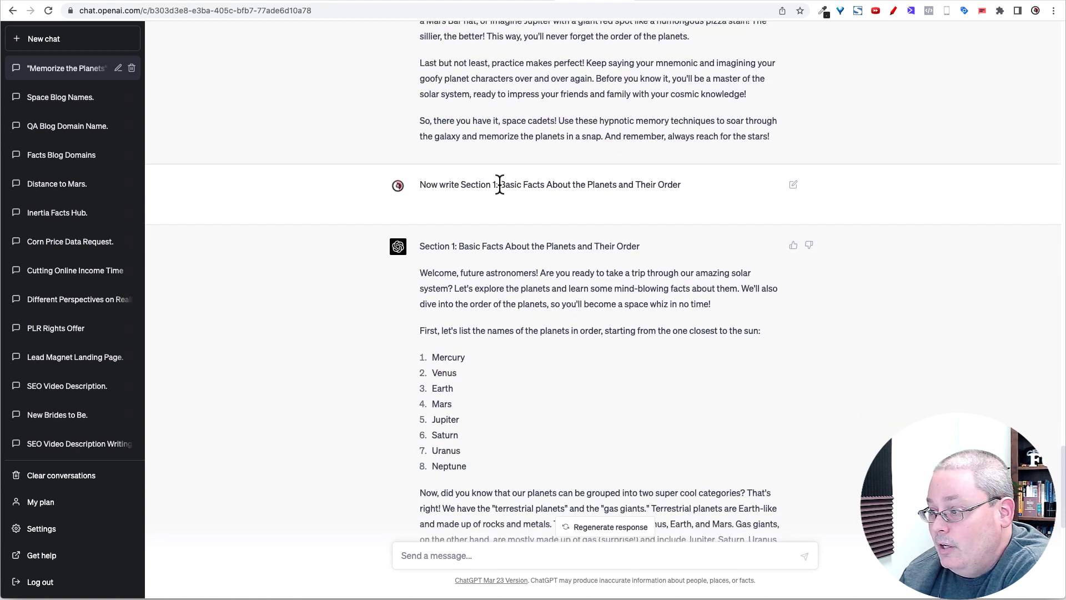
{"action": "left_click_drag", "start_coordinate": [498, 185], "coordinate": [682, 186]}
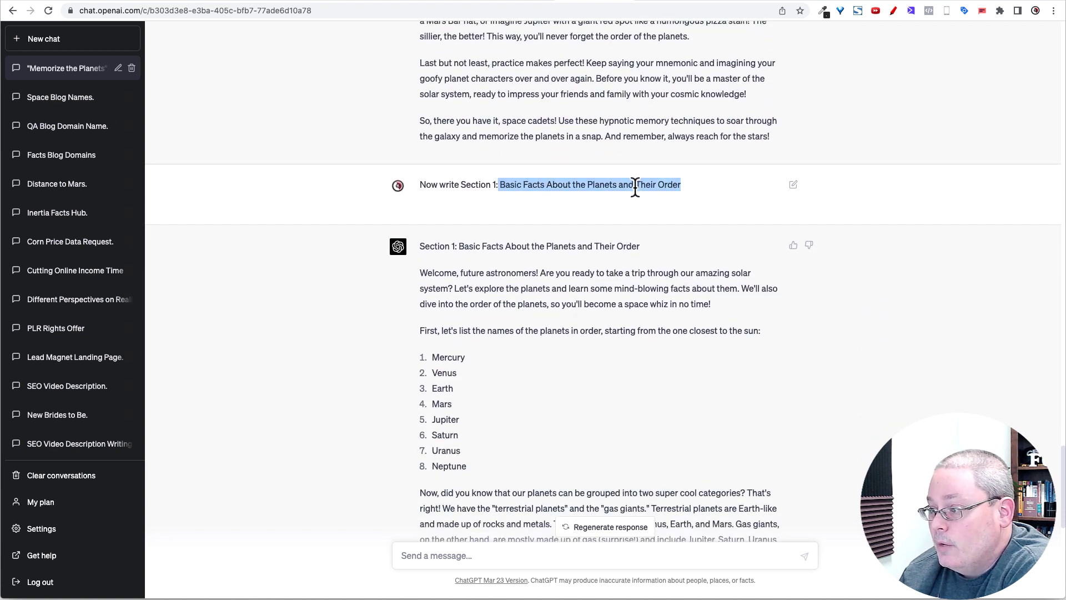
{"action": "scroll", "coordinate": [635, 186], "scroll_direction": "down", "scroll_amount": 2}
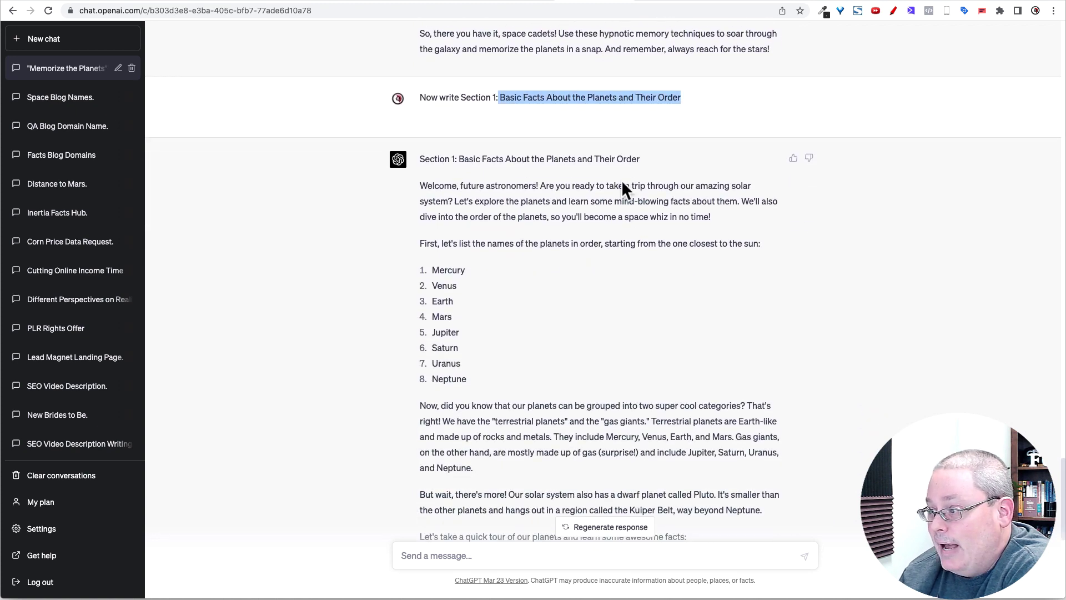
{"action": "left_click", "coordinate": [527, 4]}
Step: Load the planets article in Content Optimizer and check its B- grade and 732-word count
{"action": "scroll", "coordinate": [300, 115], "scroll_direction": "up", "scroll_amount": 2}
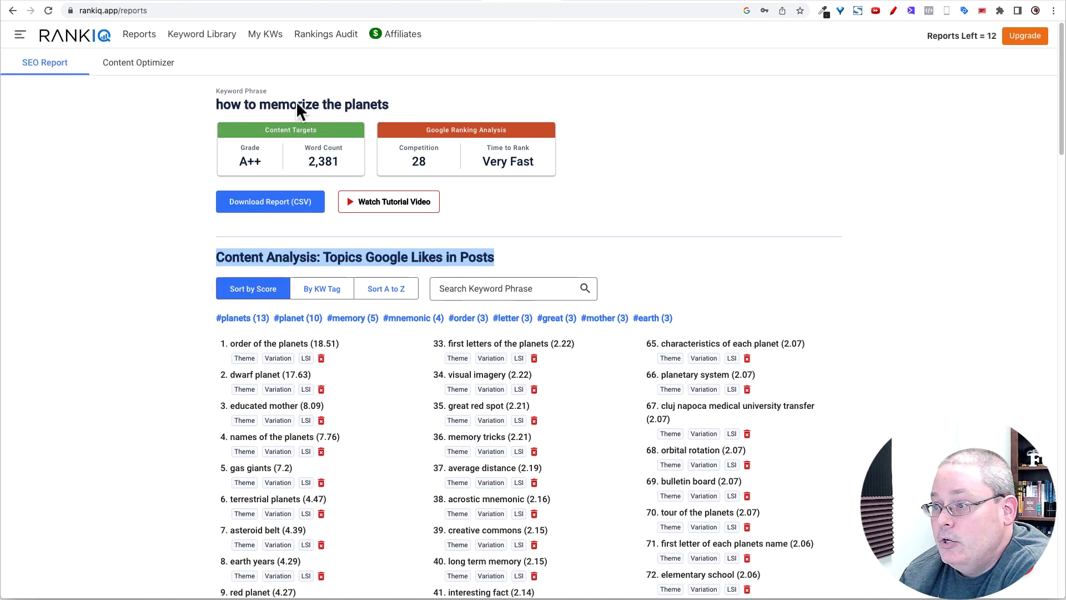
{"action": "left_click", "coordinate": [138, 68]}
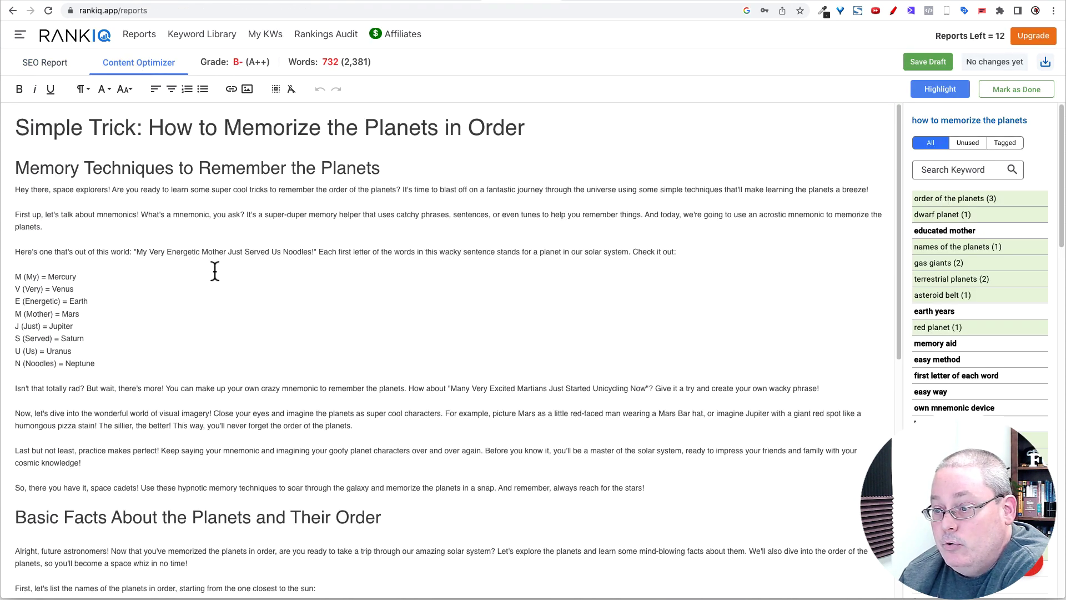
{"action": "scroll", "coordinate": [215, 271], "scroll_direction": "down", "scroll_amount": 8}
{"action": "scroll", "coordinate": [215, 270], "scroll_direction": "up", "scroll_amount": 8}
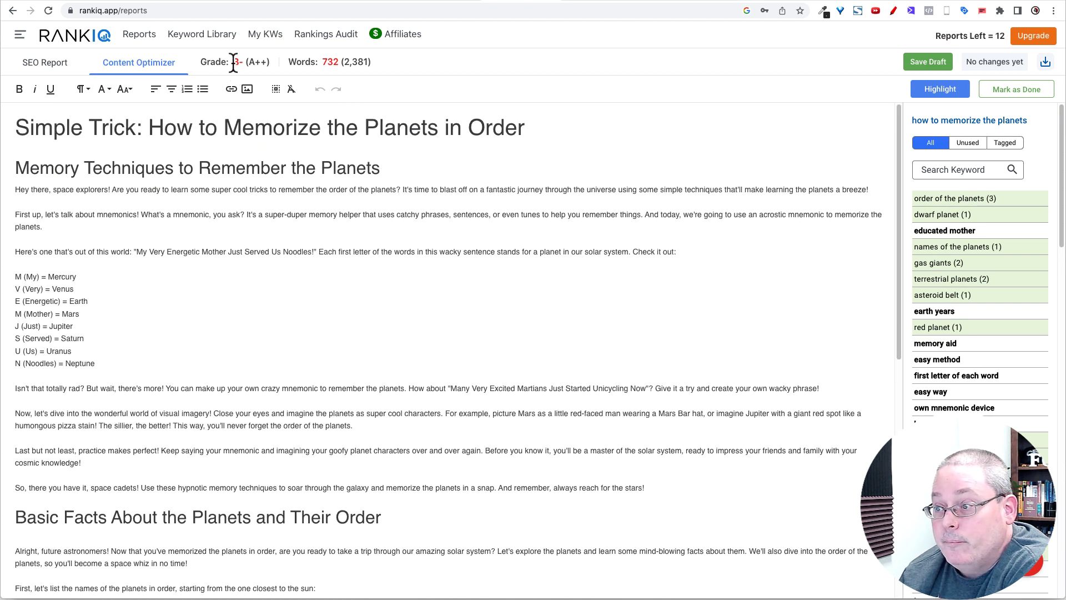
{"action": "left_click_drag", "start_coordinate": [234, 62], "coordinate": [243, 61]}
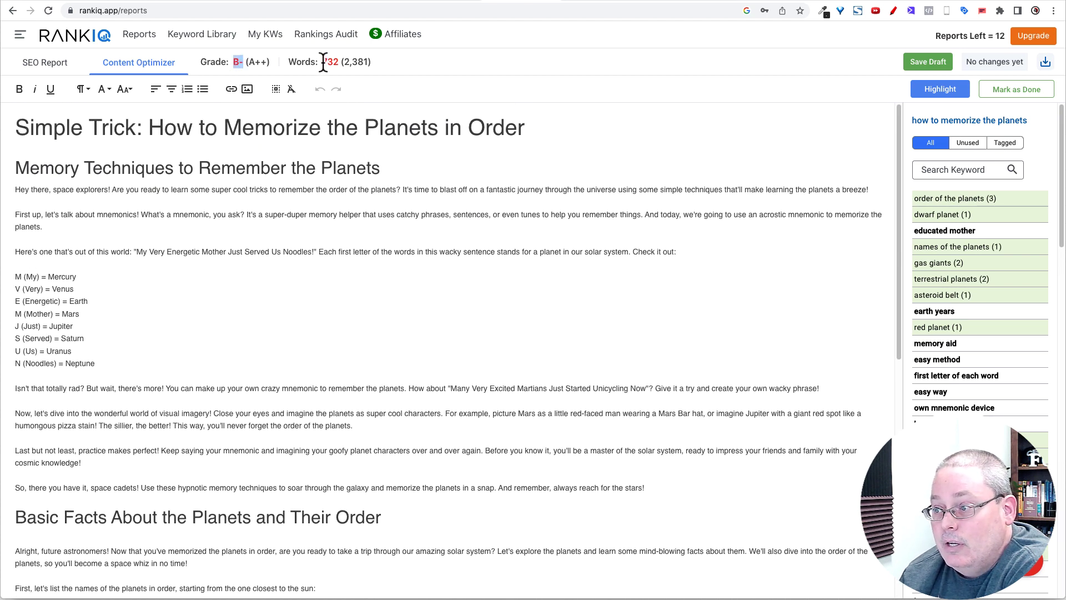
{"action": "left_click_drag", "start_coordinate": [323, 61], "coordinate": [339, 64]}
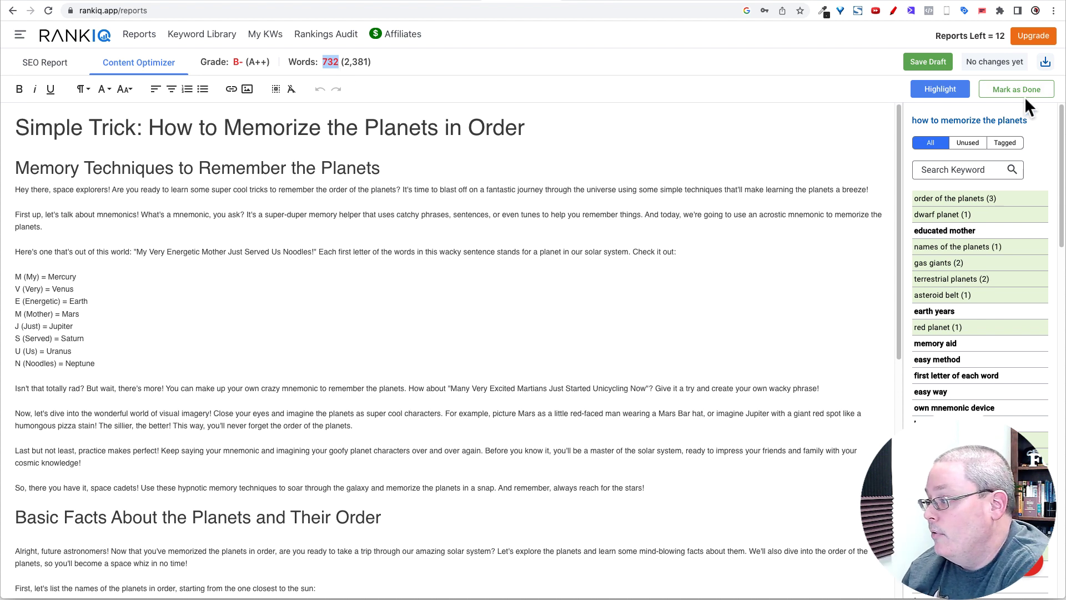
Step: Filter the keyword panel to Unused keywords and scan the list
{"action": "left_click", "coordinate": [966, 144]}
{"action": "scroll", "coordinate": [959, 276], "scroll_direction": "down", "scroll_amount": 3}
{"action": "scroll", "coordinate": [957, 274], "scroll_direction": "down", "scroll_amount": 10}
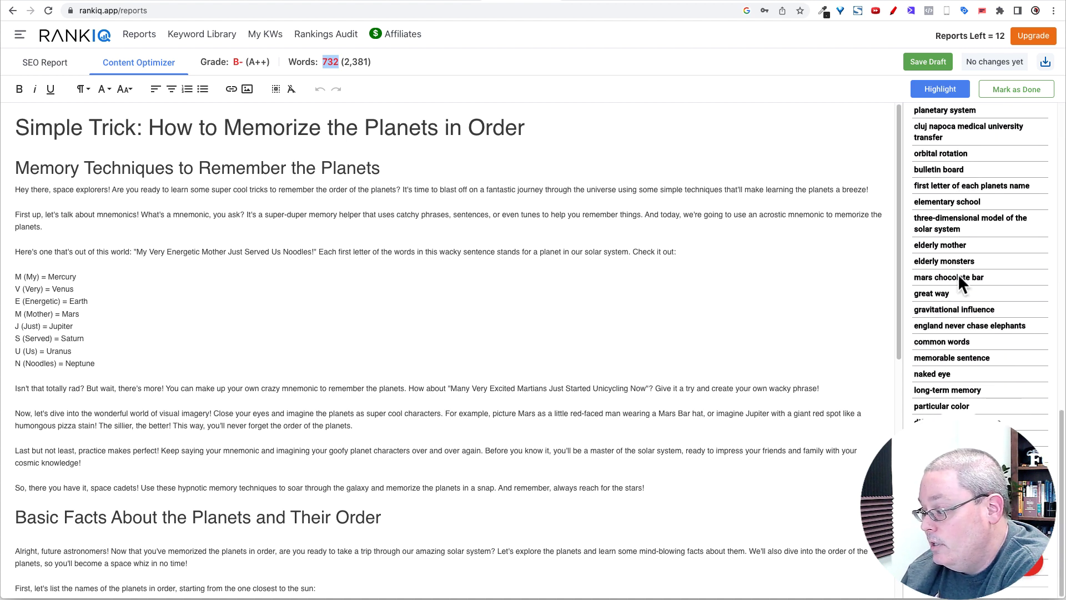
{"action": "scroll", "coordinate": [958, 274], "scroll_direction": "up", "scroll_amount": 10}
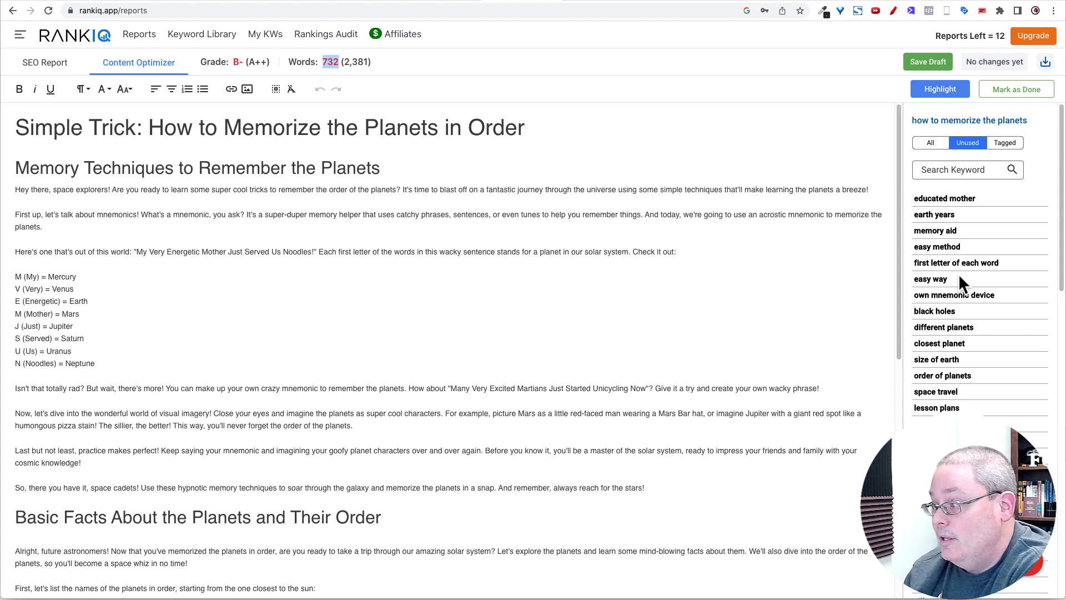
Step: In ChatGPT, select the outline's Section 1 points, then go to the Groove publishing page
{"action": "left_click", "coordinate": [590, 3]}
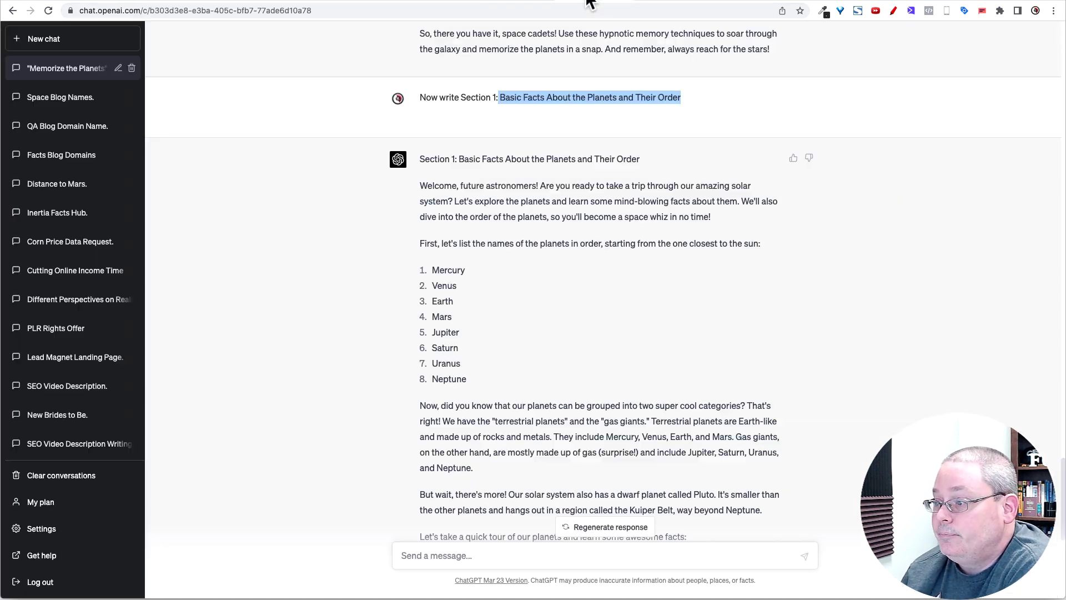
{"action": "scroll", "coordinate": [571, 297], "scroll_direction": "down", "scroll_amount": 7}
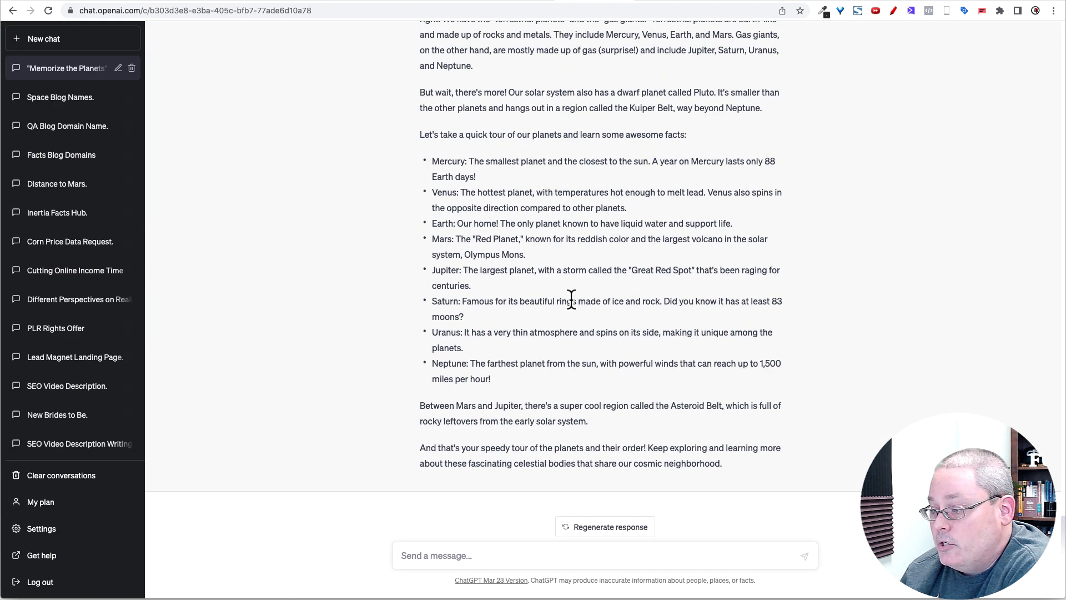
{"action": "scroll", "coordinate": [571, 299], "scroll_direction": "up", "scroll_amount": 20}
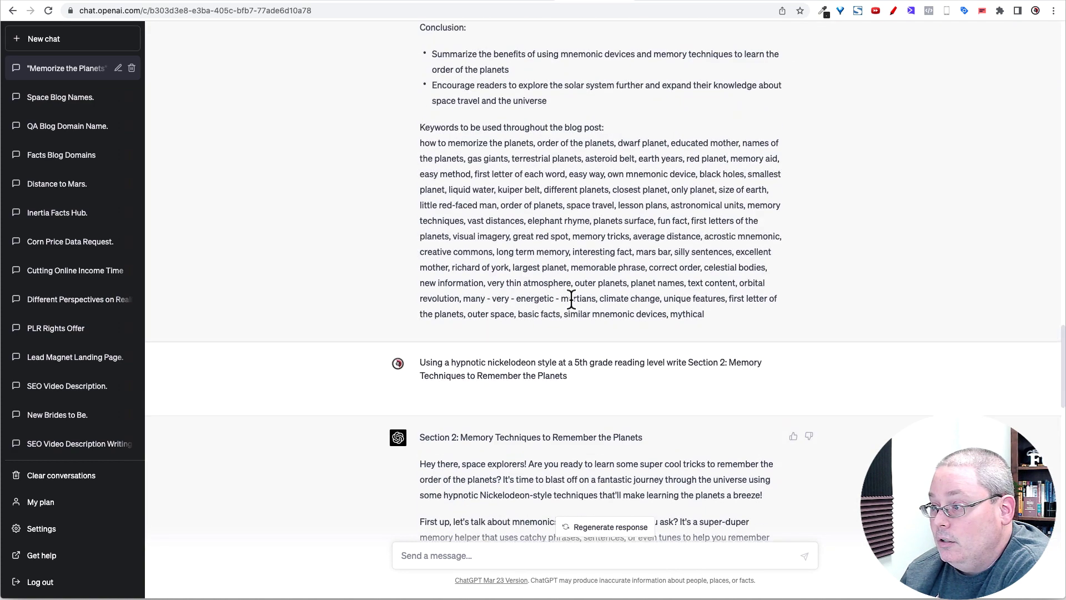
{"action": "scroll", "coordinate": [571, 299], "scroll_direction": "up", "scroll_amount": 8}
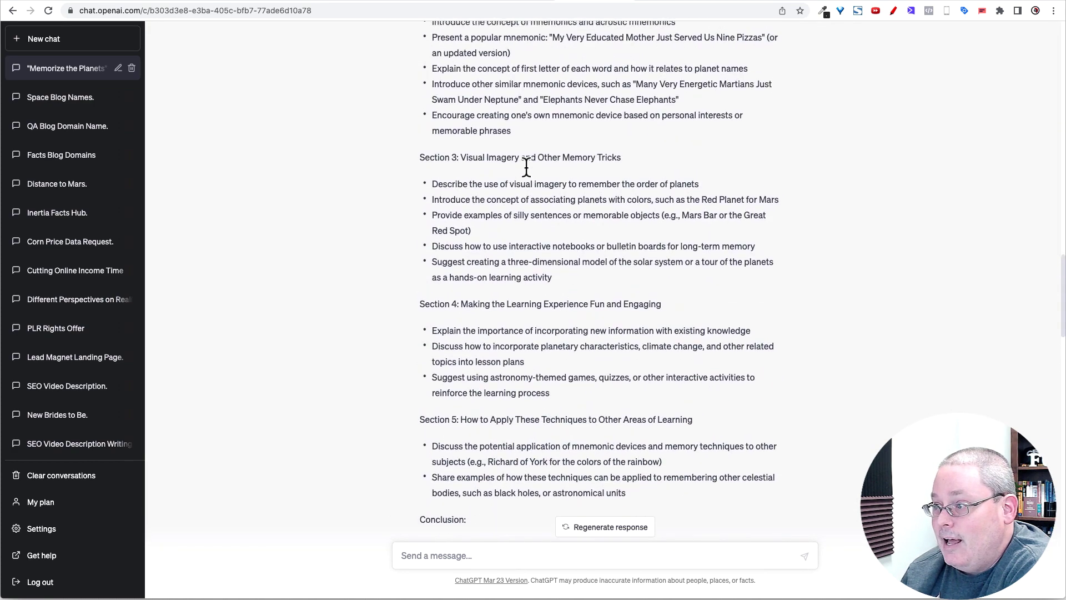
{"action": "scroll", "coordinate": [526, 167], "scroll_direction": "up", "scroll_amount": 4}
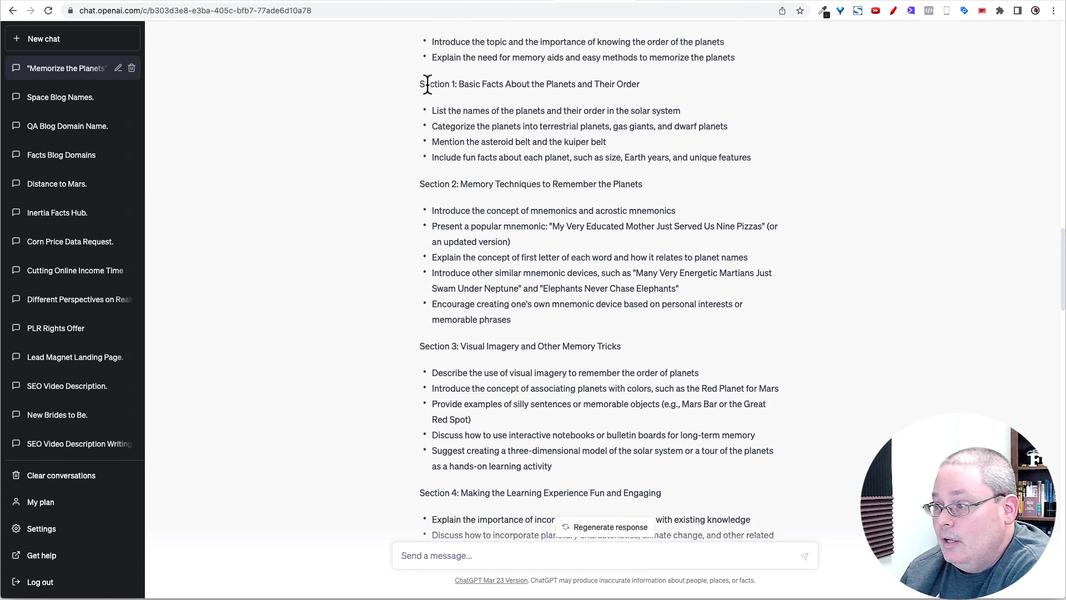
{"action": "left_click_drag", "start_coordinate": [455, 88], "coordinate": [665, 182]}
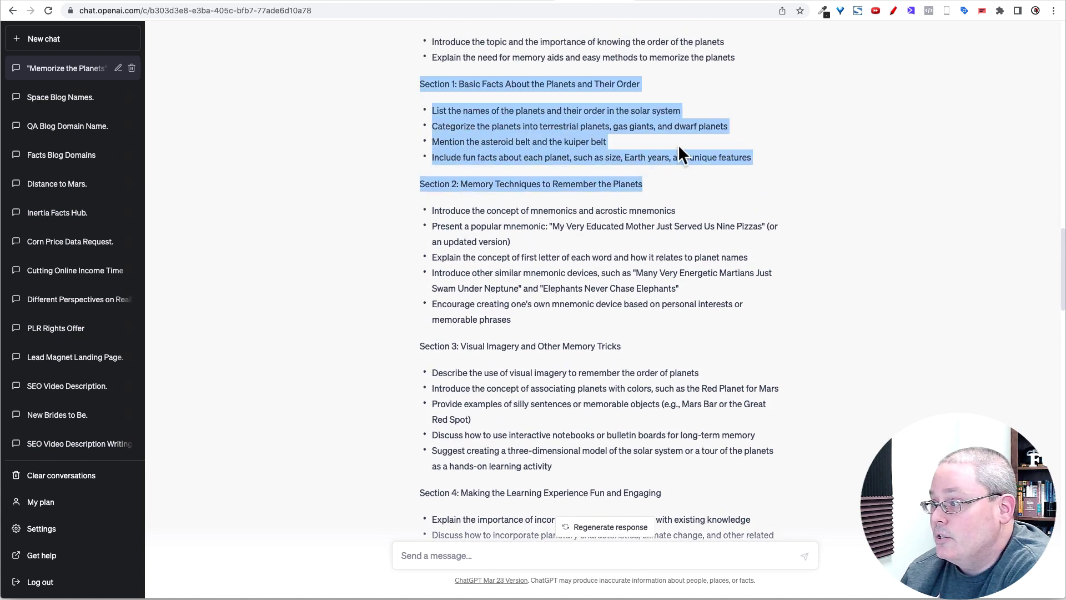
{"action": "key", "text": "ctrl+Tab"}
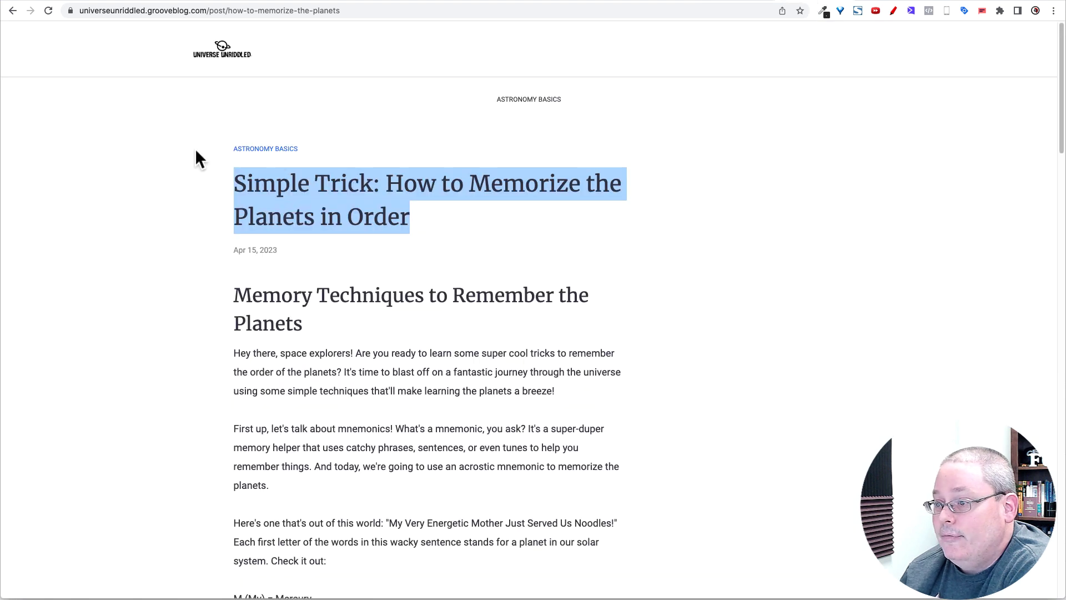
Step: View the live planets blog post, then return to the Groove publishing page
{"action": "left_click", "coordinate": [224, 117]}
{"action": "scroll", "coordinate": [201, 172], "scroll_direction": "down", "scroll_amount": 7}
{"action": "scroll", "coordinate": [202, 173], "scroll_direction": "down", "scroll_amount": 20}
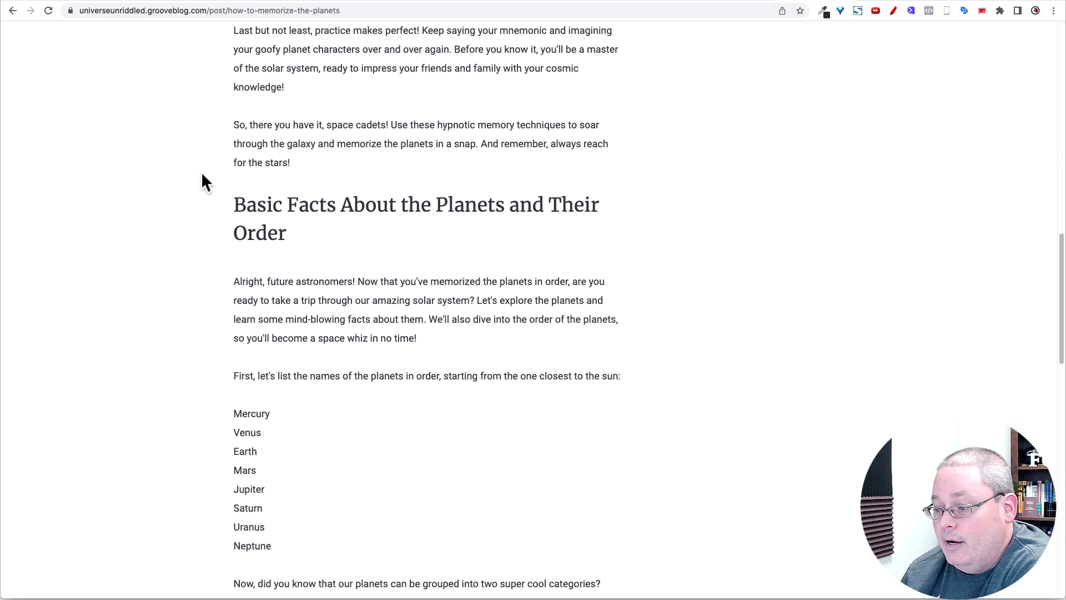
{"action": "scroll", "coordinate": [202, 178], "scroll_direction": "down", "scroll_amount": 6}
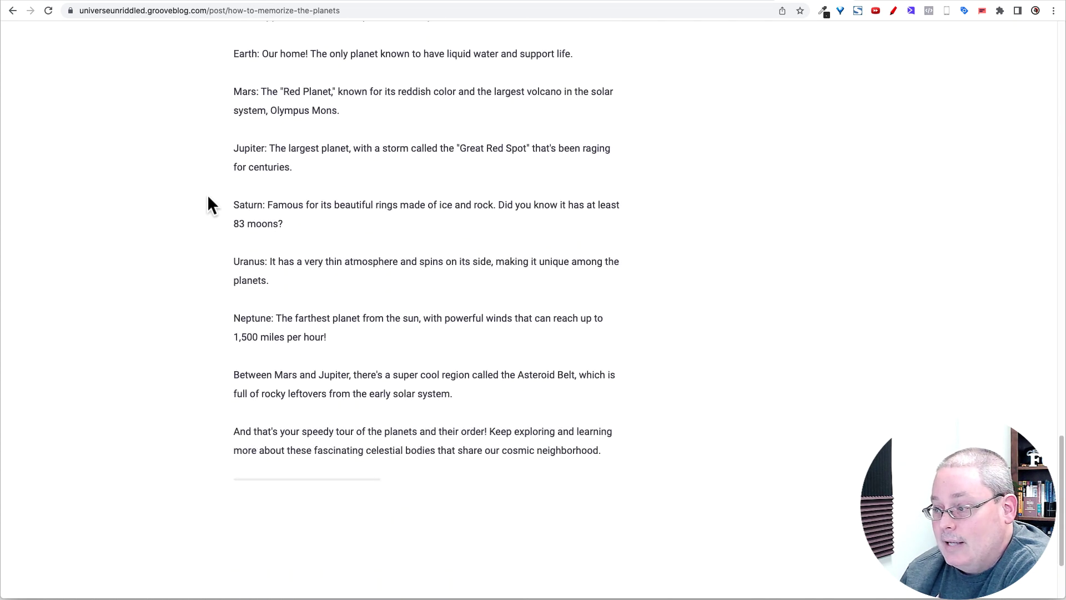
{"action": "scroll", "coordinate": [305, 209], "scroll_direction": "up", "scroll_amount": 20}
{"action": "left_click", "coordinate": [747, 3]}
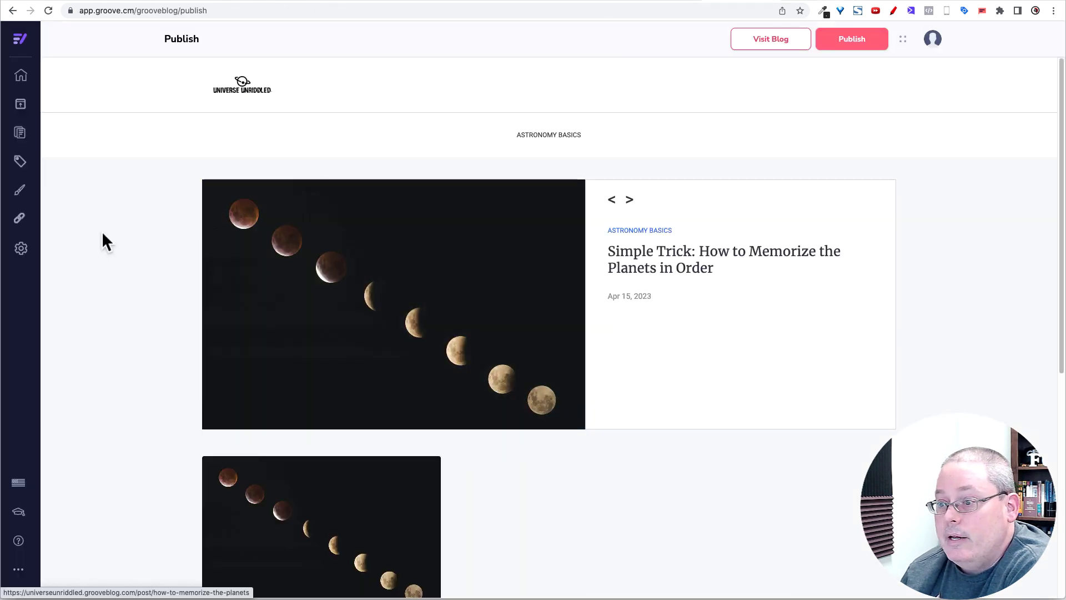
Step: Open the planets post in the editor and select the Basic Facts section's opening line
{"action": "left_click", "coordinate": [21, 133]}
{"action": "left_click", "coordinate": [266, 160]}
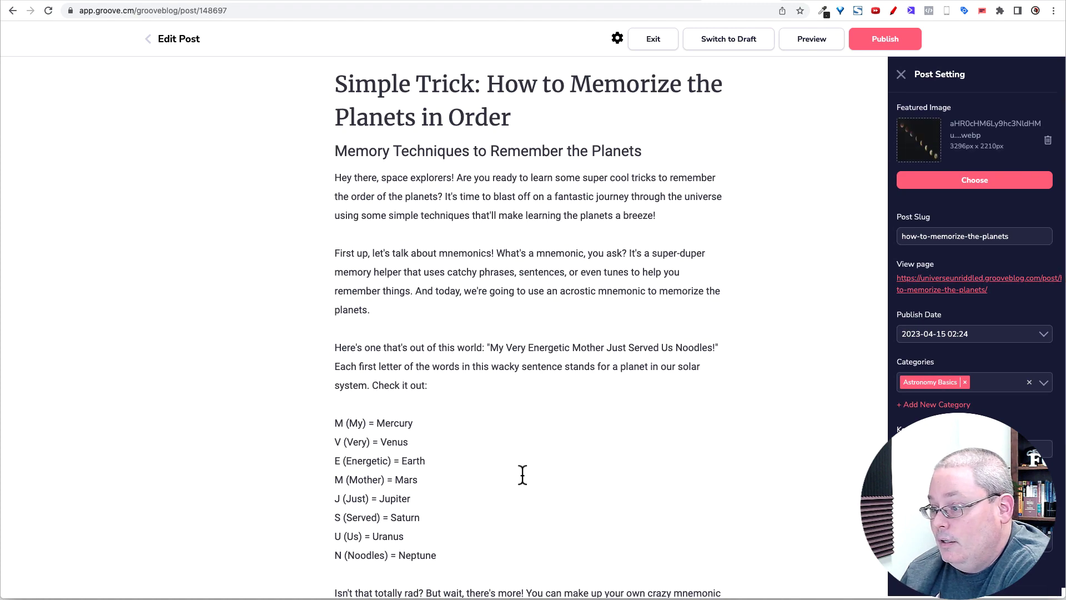
{"action": "scroll", "coordinate": [522, 474], "scroll_direction": "down", "scroll_amount": 15}
{"action": "scroll", "coordinate": [522, 471], "scroll_direction": "down", "scroll_amount": 5}
{"action": "scroll", "coordinate": [602, 514], "scroll_direction": "up", "scroll_amount": 20}
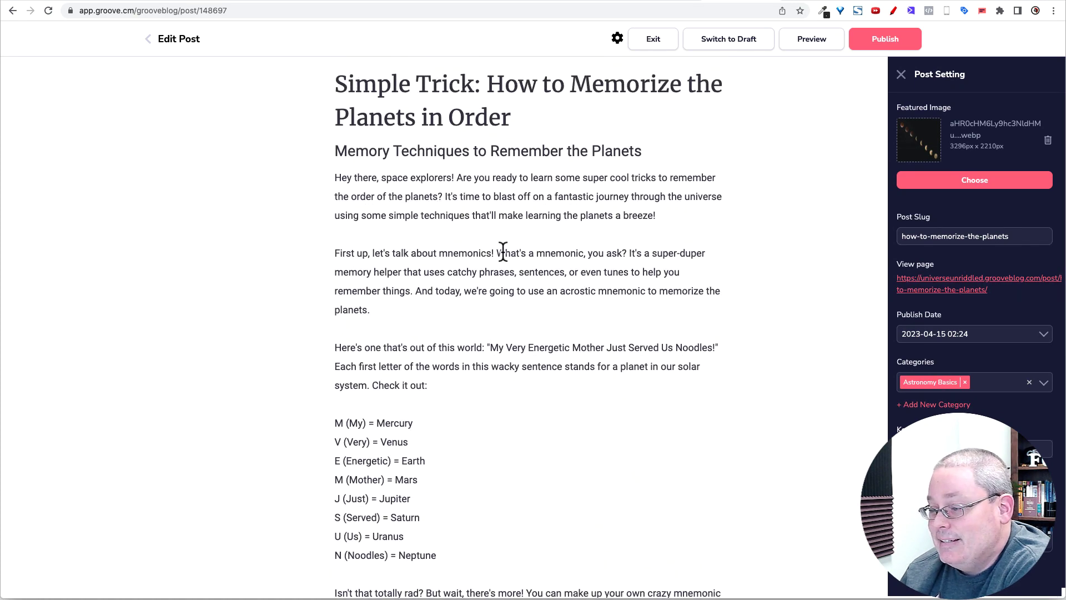
{"action": "scroll", "coordinate": [503, 255], "scroll_direction": "down", "scroll_amount": 5}
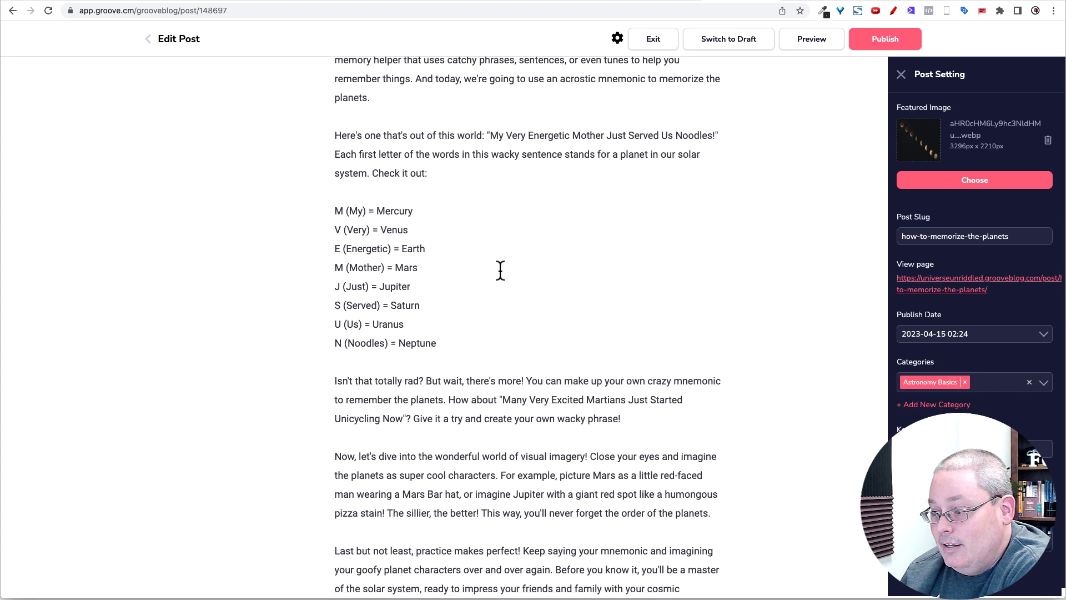
{"action": "scroll", "coordinate": [500, 269], "scroll_direction": "down", "scroll_amount": 5}
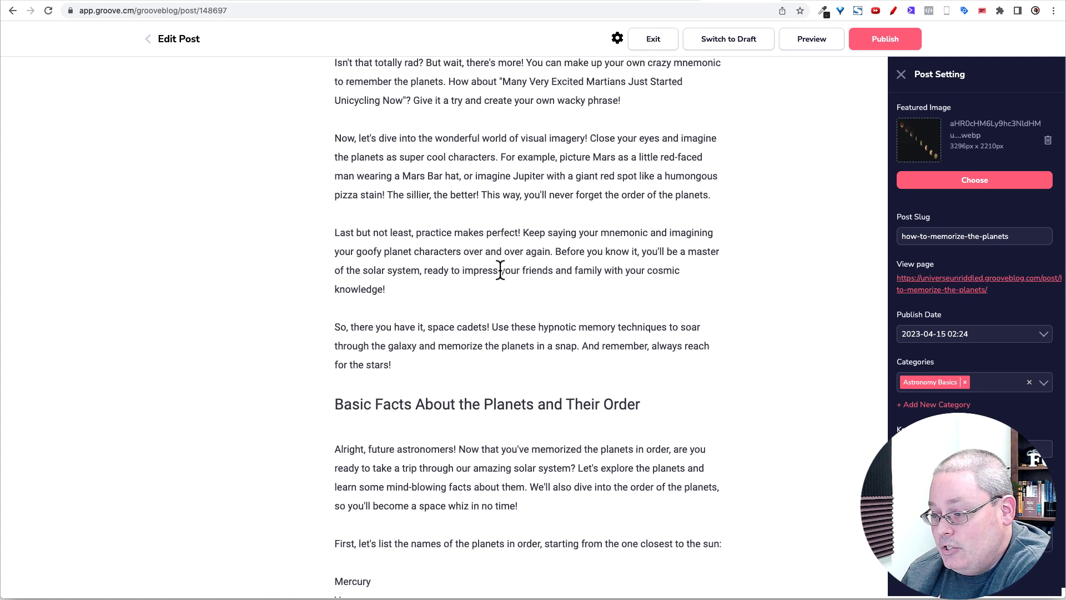
{"action": "scroll", "coordinate": [500, 270], "scroll_direction": "down", "scroll_amount": 3}
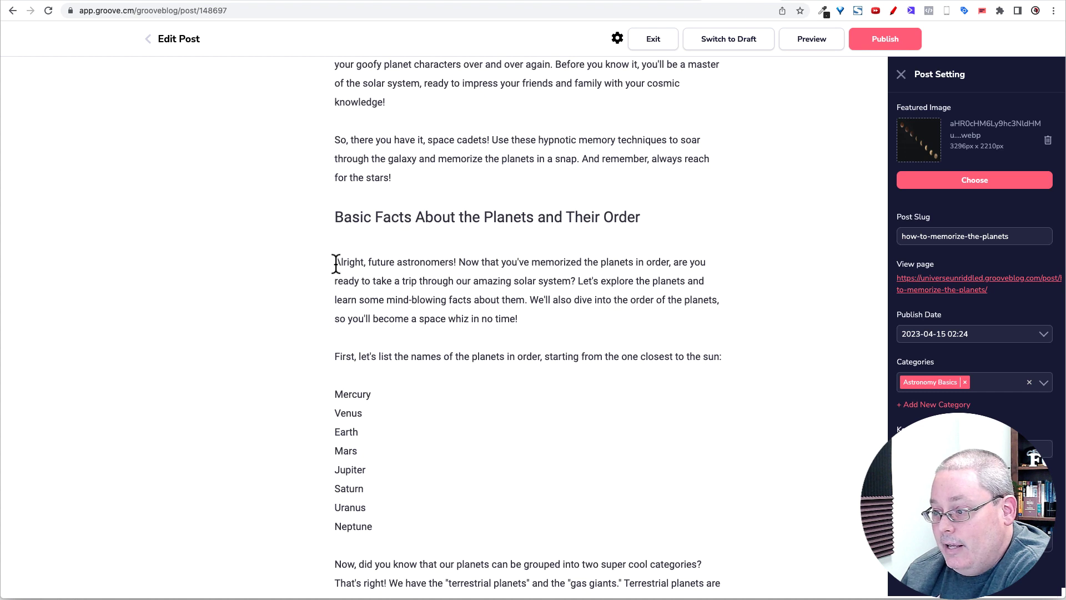
{"action": "left_click_drag", "start_coordinate": [334, 262], "coordinate": [574, 276]}
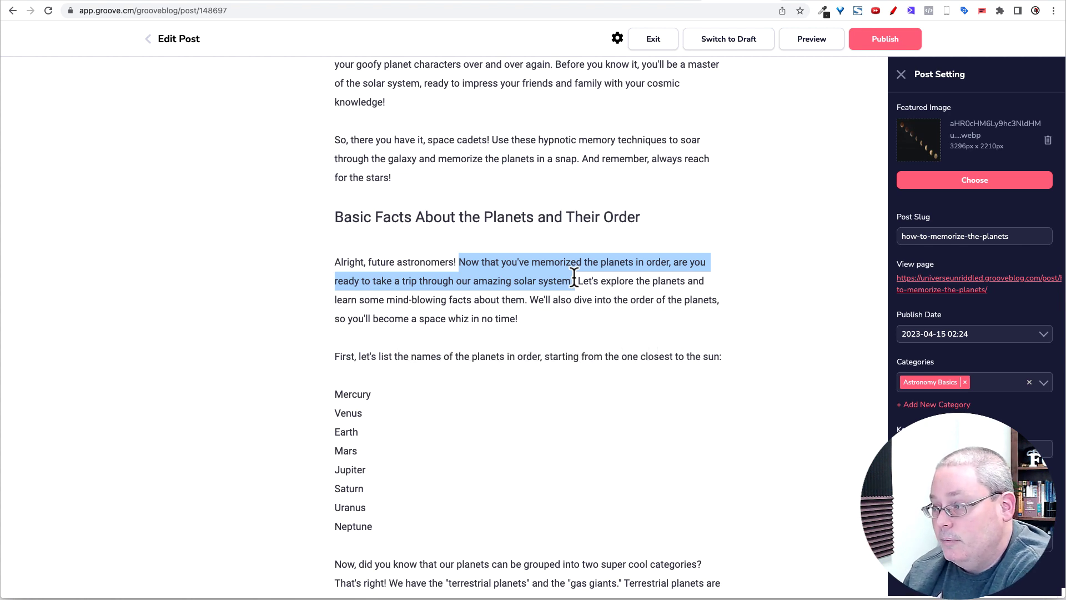
Step: Select the Section 2 and Section 1 answer openings in ChatGPT, then return to the post editor
{"action": "left_click", "coordinate": [600, 1]}
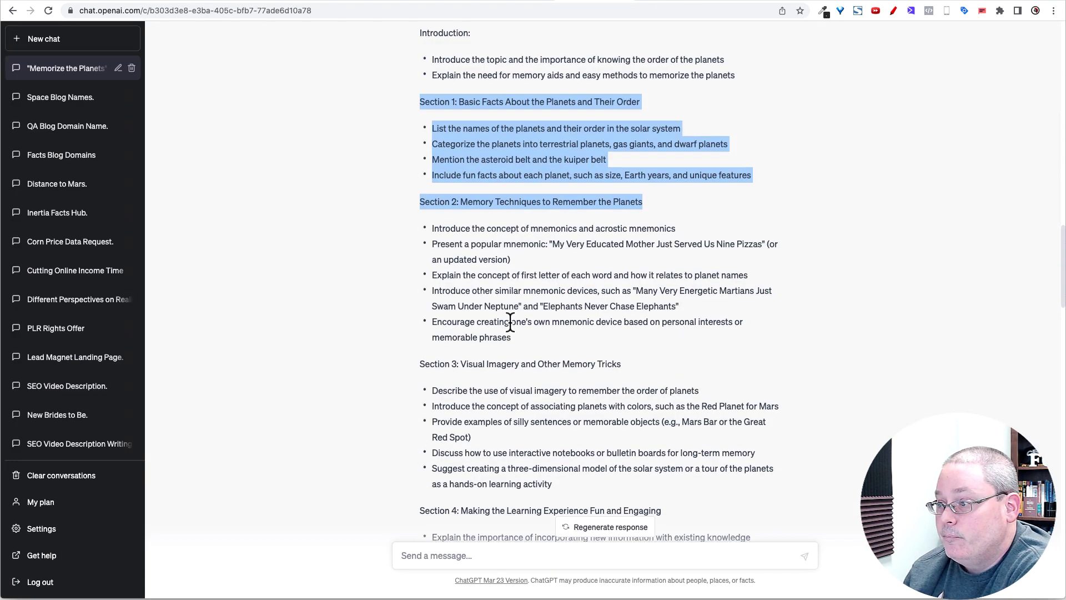
{"action": "scroll", "coordinate": [511, 322], "scroll_direction": "down", "scroll_amount": 10}
{"action": "scroll", "coordinate": [510, 322], "scroll_direction": "down", "scroll_amount": 8}
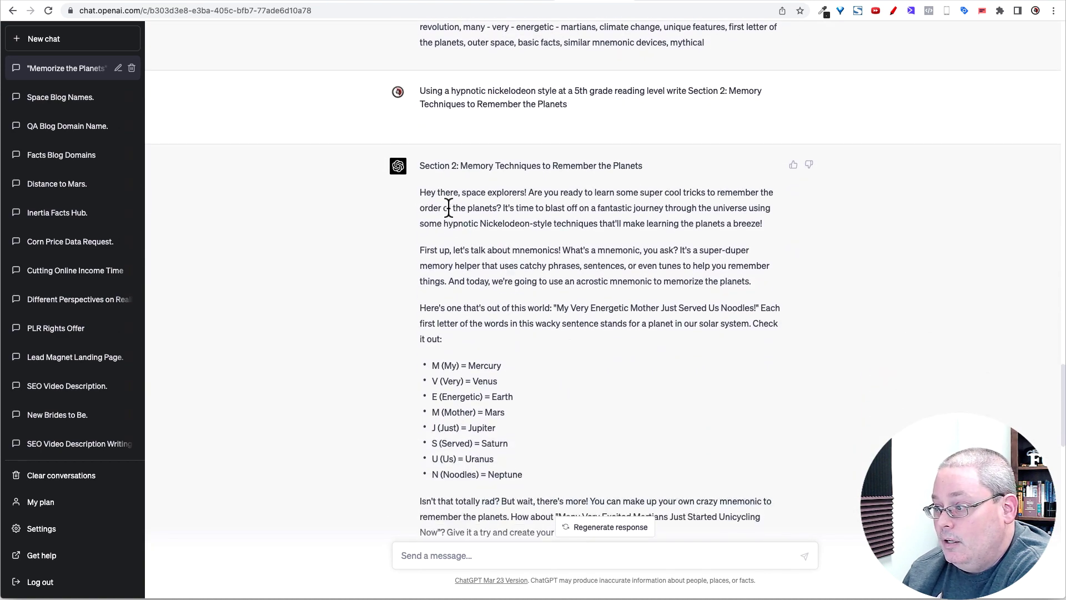
{"action": "left_click_drag", "start_coordinate": [420, 192], "coordinate": [549, 191]}
{"action": "scroll", "coordinate": [544, 209], "scroll_direction": "down", "scroll_amount": 10}
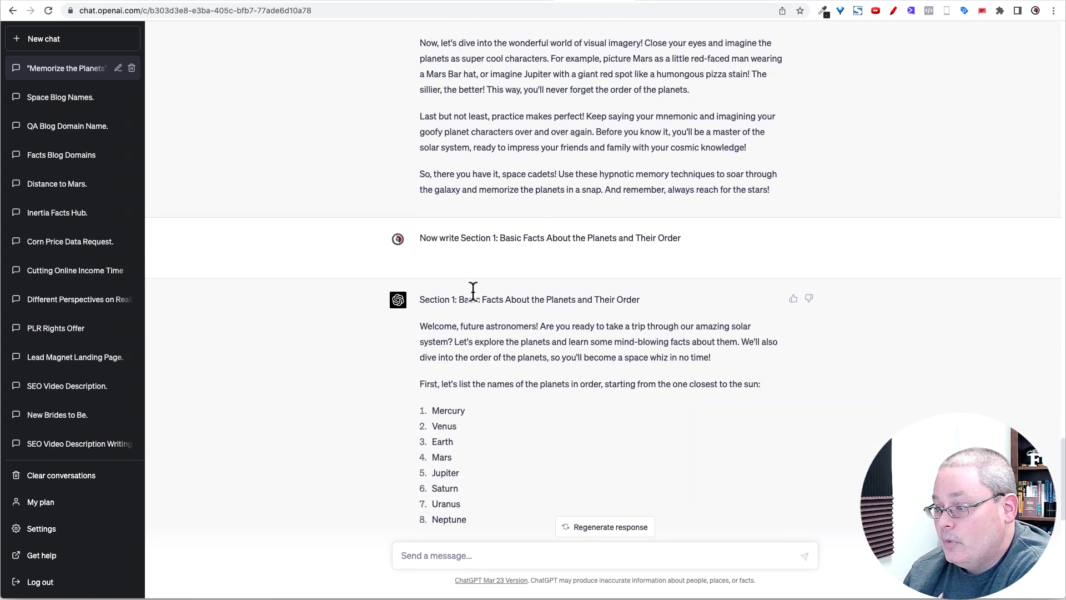
{"action": "left_click_drag", "start_coordinate": [420, 327], "coordinate": [542, 335]}
{"action": "scroll", "coordinate": [542, 335], "scroll_direction": "up", "scroll_amount": 9}
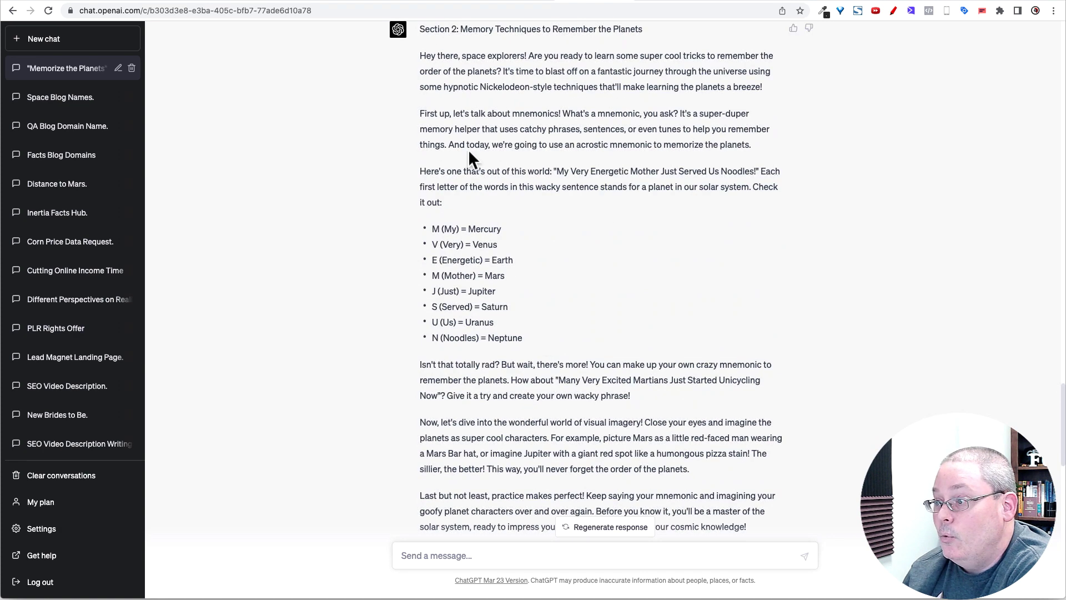
{"action": "left_click_drag", "start_coordinate": [420, 141], "coordinate": [527, 140]}
{"action": "left_click", "coordinate": [735, 3]}
Step: Check the Memory Techniques and Basic Facts headings in the post
{"action": "scroll", "coordinate": [418, 142], "scroll_direction": "up", "scroll_amount": 13}
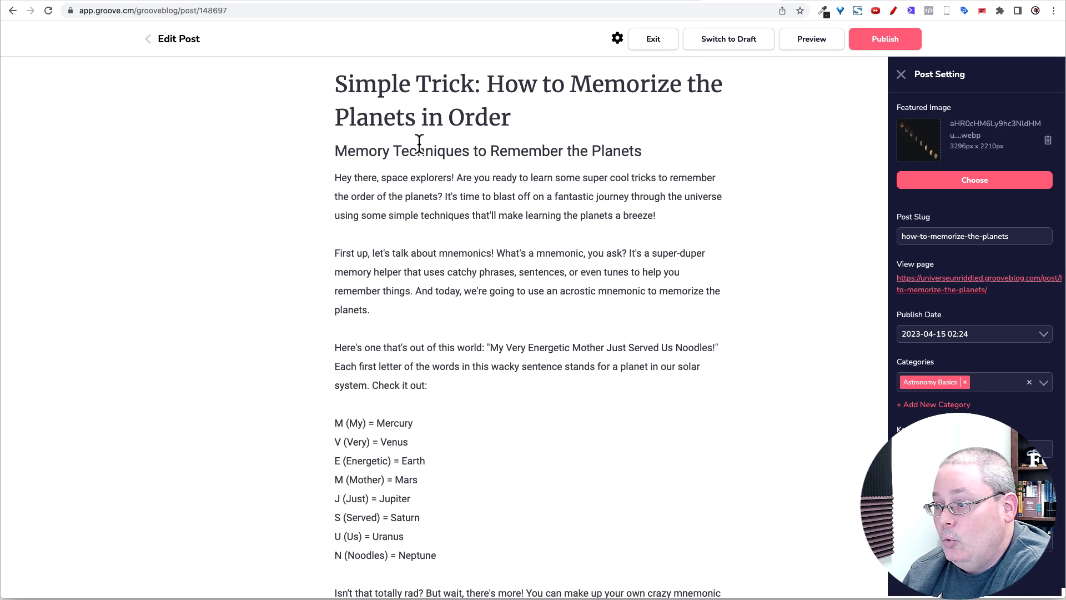
{"action": "left_click_drag", "start_coordinate": [335, 178], "coordinate": [456, 190]}
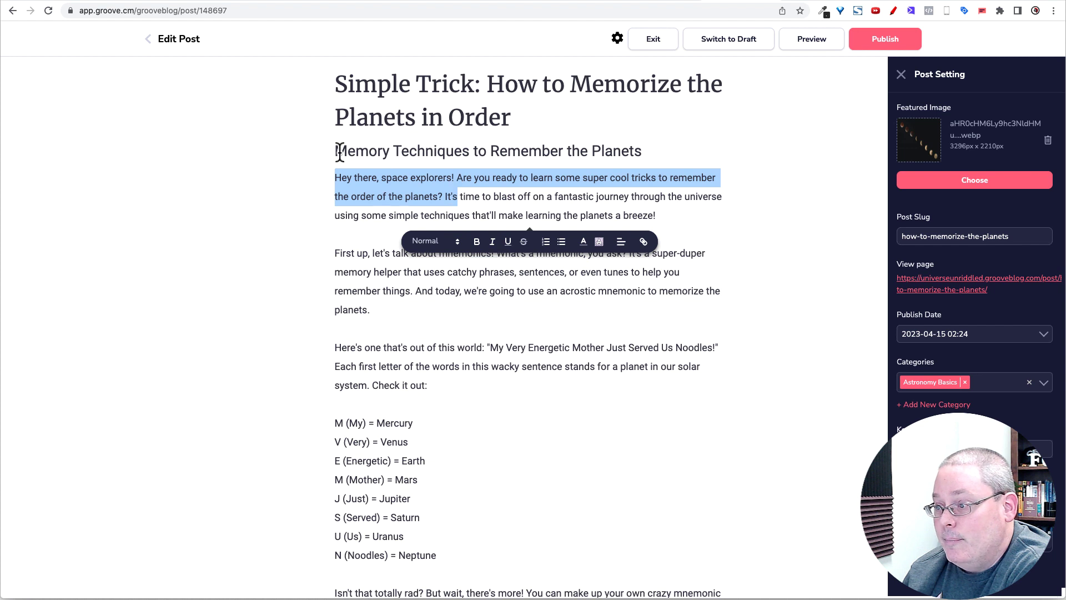
{"action": "left_click_drag", "start_coordinate": [335, 151], "coordinate": [615, 152]}
{"action": "left_click", "coordinate": [678, 148]}
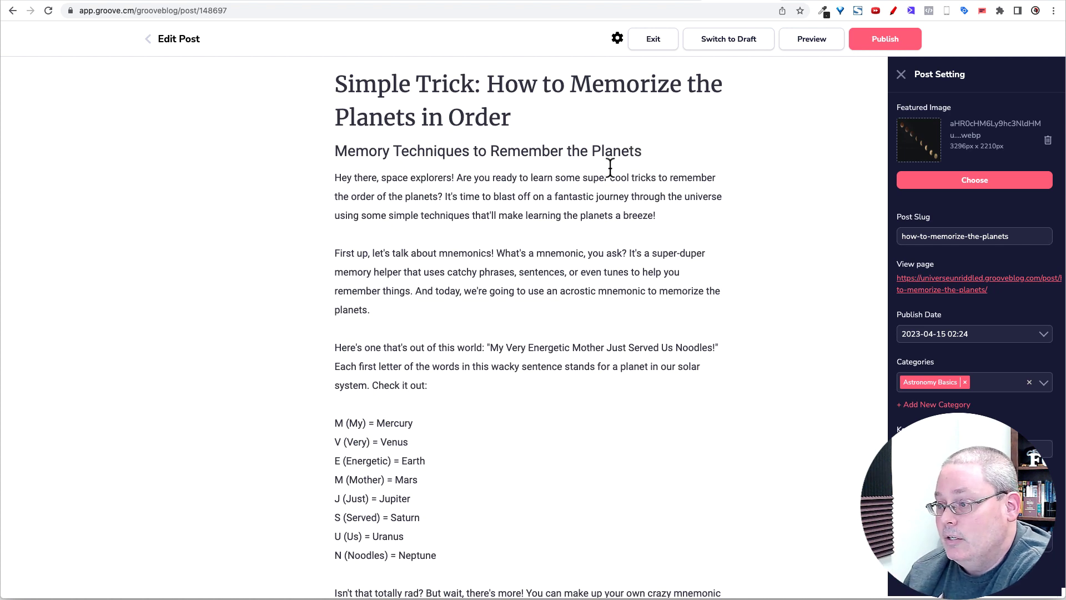
{"action": "scroll", "coordinate": [493, 194], "scroll_direction": "down", "scroll_amount": 12}
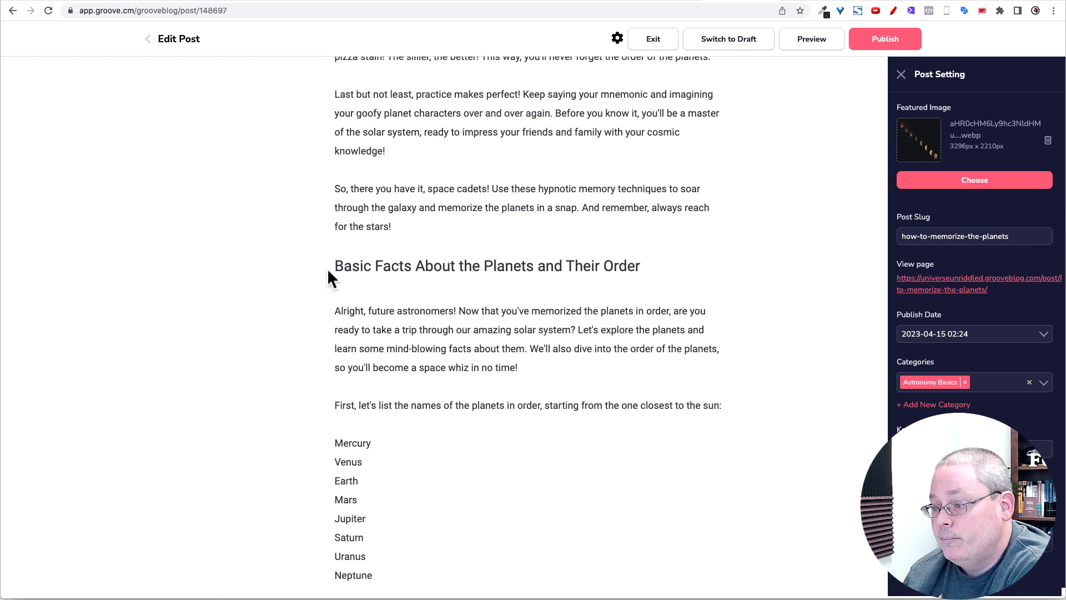
{"action": "left_click_drag", "start_coordinate": [335, 267], "coordinate": [623, 278]}
{"action": "scroll", "coordinate": [623, 278], "scroll_direction": "down", "scroll_amount": 2}
{"action": "left_click", "coordinate": [629, 286]}
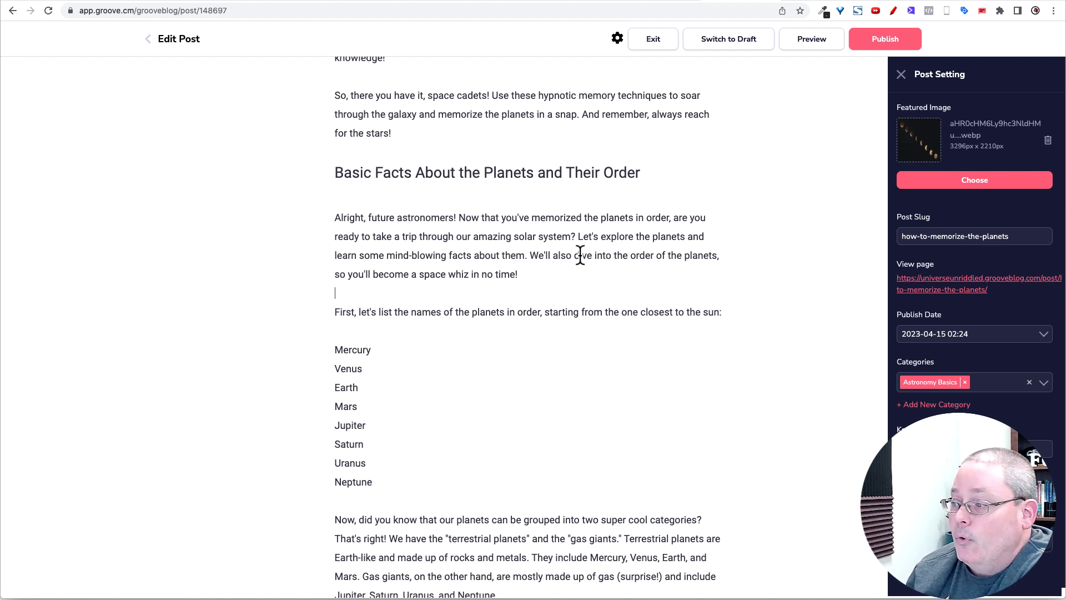
Step: Select the how-to-memorize-the-planets slug and recheck the Memory Techniques heading
{"action": "scroll", "coordinate": [588, 248], "scroll_direction": "down", "scroll_amount": 3}
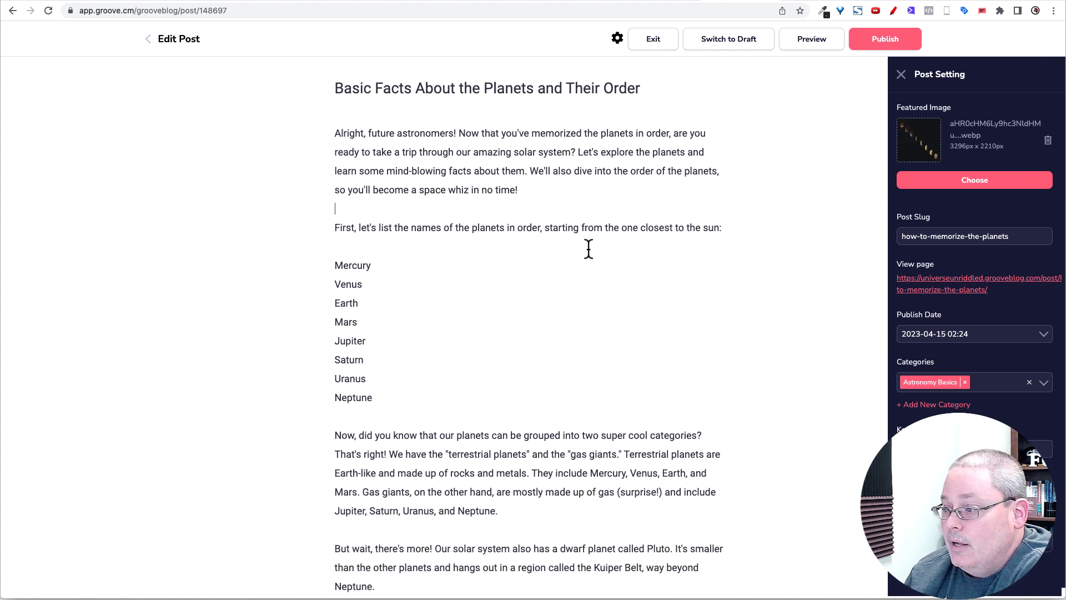
{"action": "scroll", "coordinate": [507, 245], "scroll_direction": "up", "scroll_amount": 15}
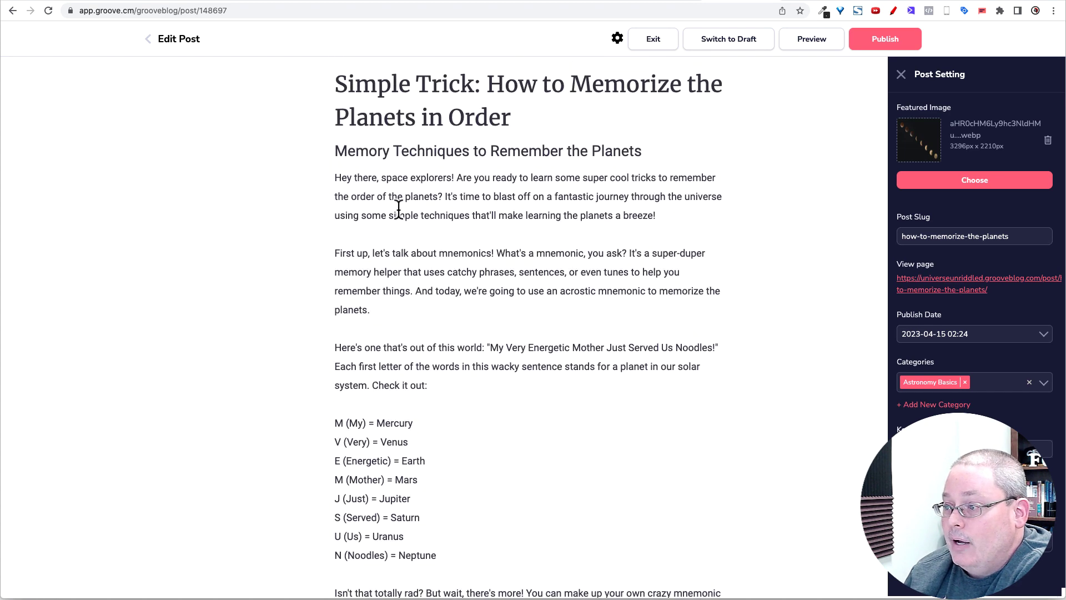
{"action": "triple_click", "coordinate": [916, 239]}
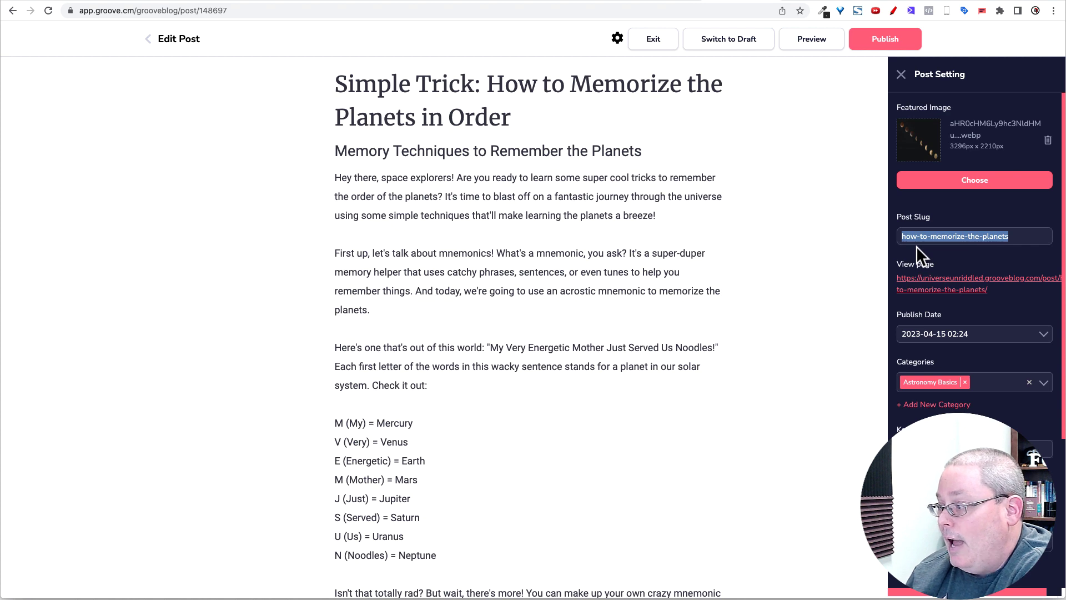
{"action": "left_click_drag", "start_coordinate": [335, 151], "coordinate": [643, 157]}
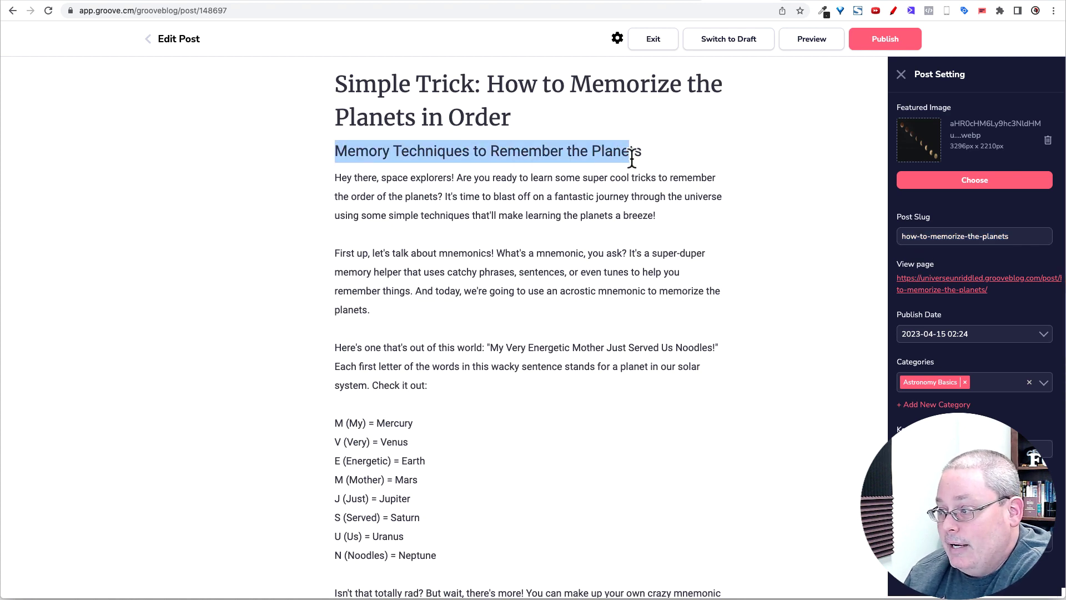
Step: Review the concluding space cadets paragraph and its line about reaching for the stars
{"action": "scroll", "coordinate": [366, 277], "scroll_direction": "down", "scroll_amount": 12}
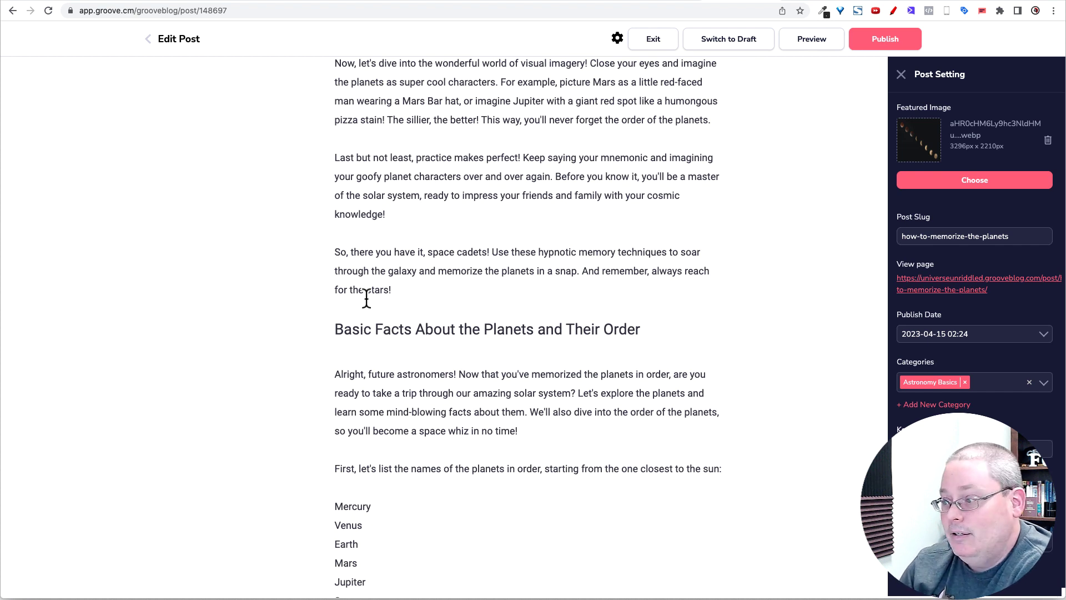
{"action": "left_click_drag", "start_coordinate": [579, 271], "coordinate": [333, 251]}
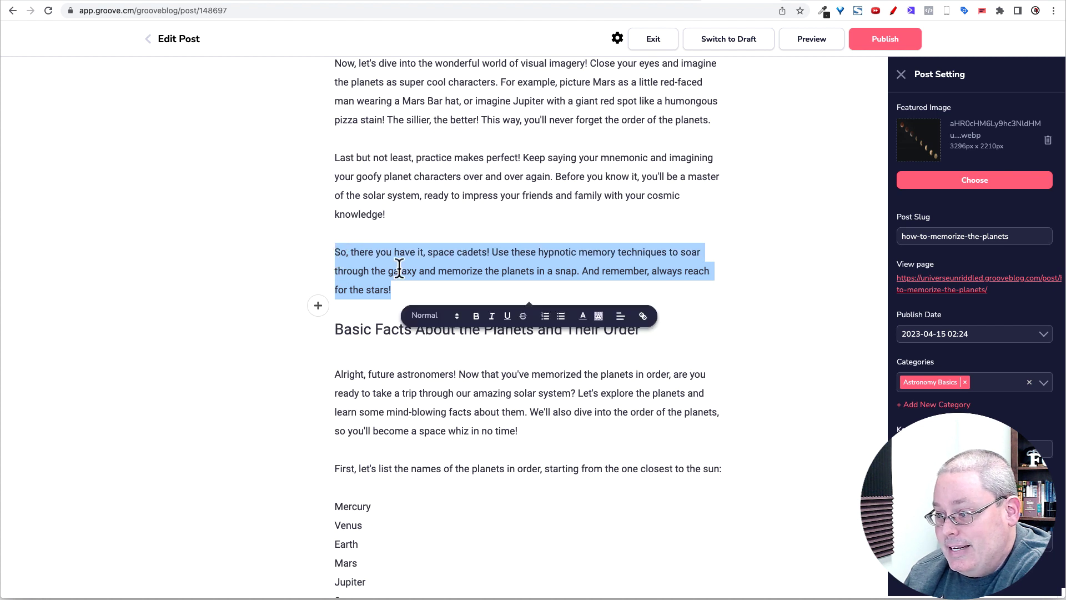
{"action": "left_click", "coordinate": [758, 278]}
{"action": "left_click_drag", "start_coordinate": [393, 290], "coordinate": [335, 254]}
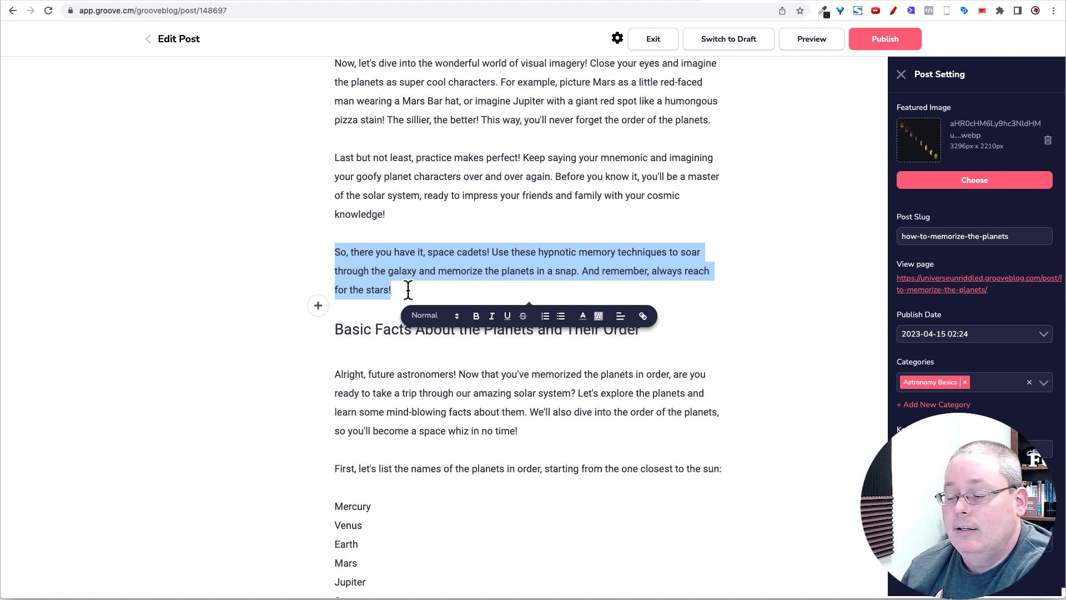
{"action": "left_click", "coordinate": [724, 300]}
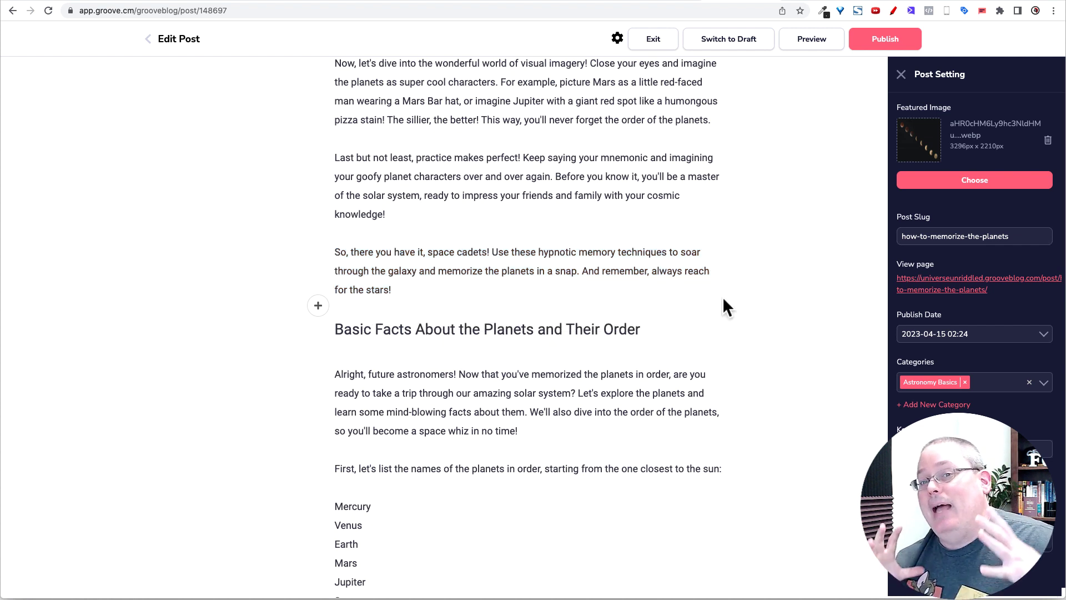
{"action": "scroll", "coordinate": [741, 275], "scroll_direction": "up", "scroll_amount": 10}
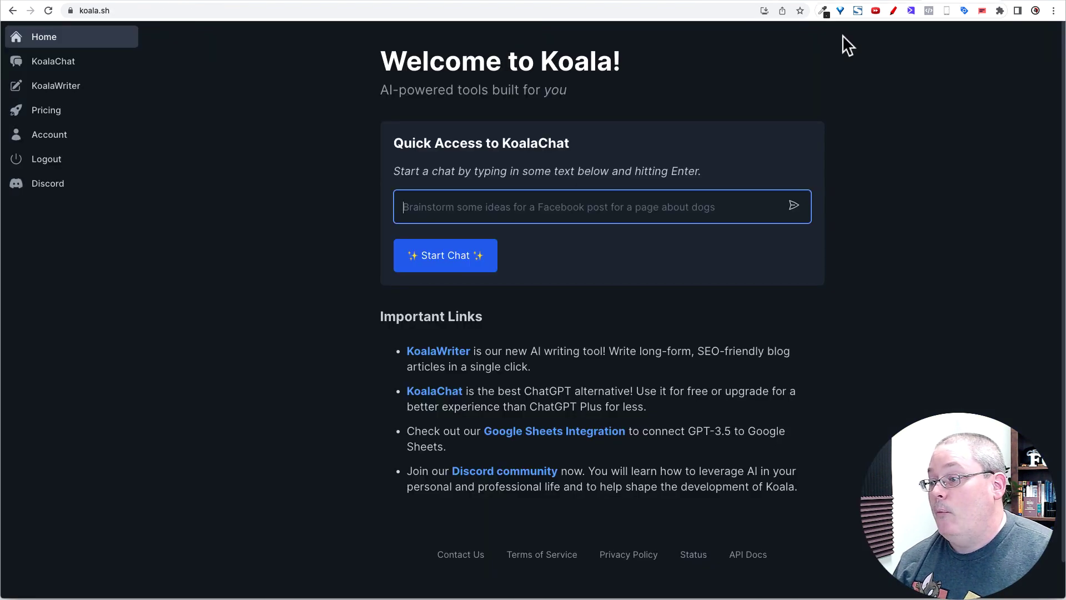
Step: Open KoalaWriter and check the Current Usage word count
{"action": "left_click", "coordinate": [66, 89]}
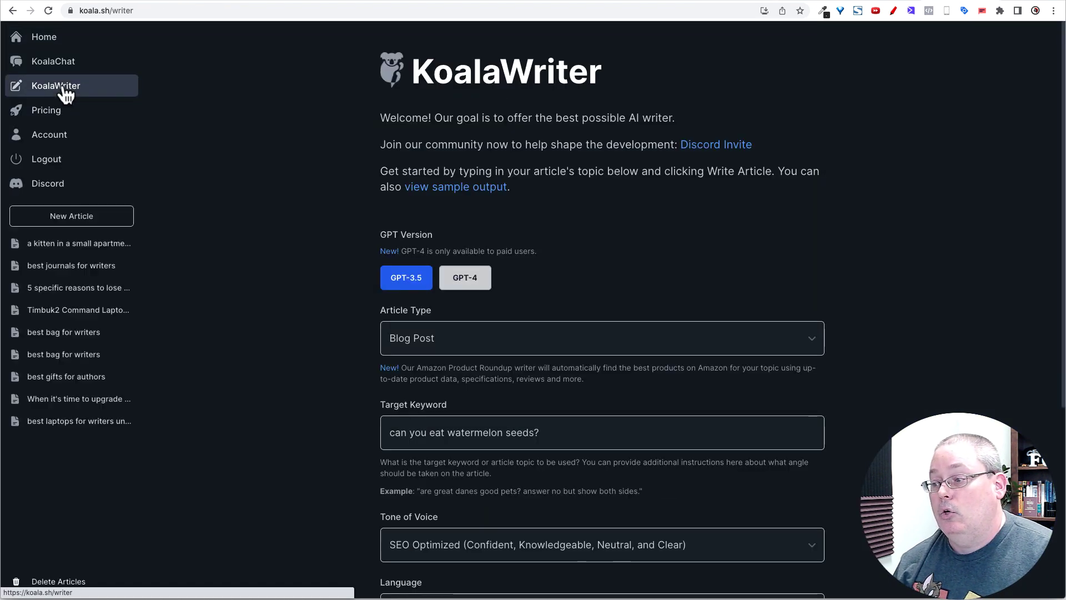
{"action": "scroll", "coordinate": [328, 353], "scroll_direction": "down", "scroll_amount": 5}
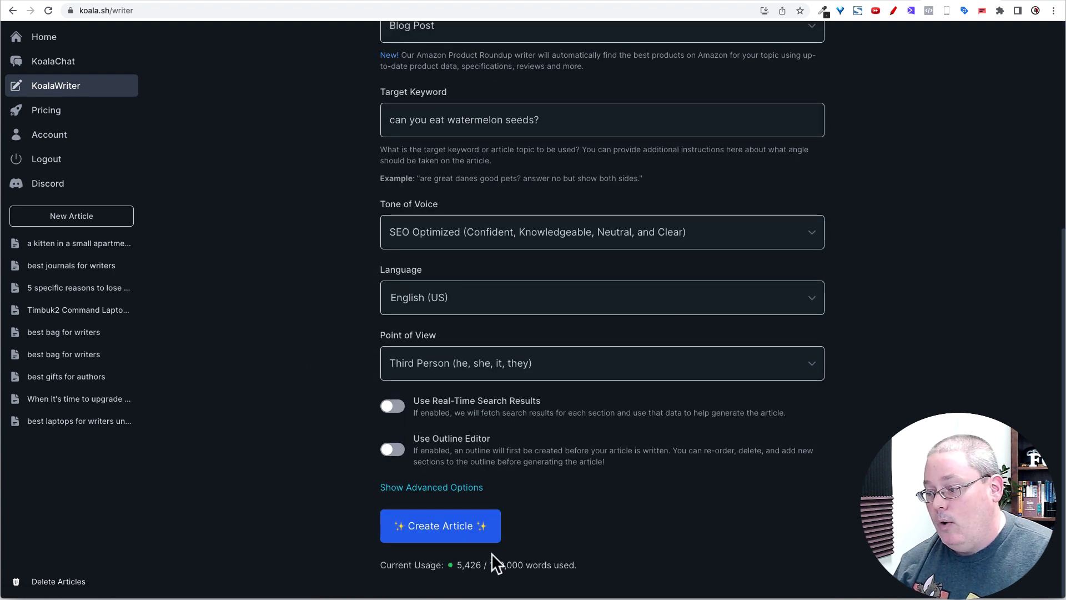
{"action": "left_click_drag", "start_coordinate": [597, 571], "coordinate": [382, 563]}
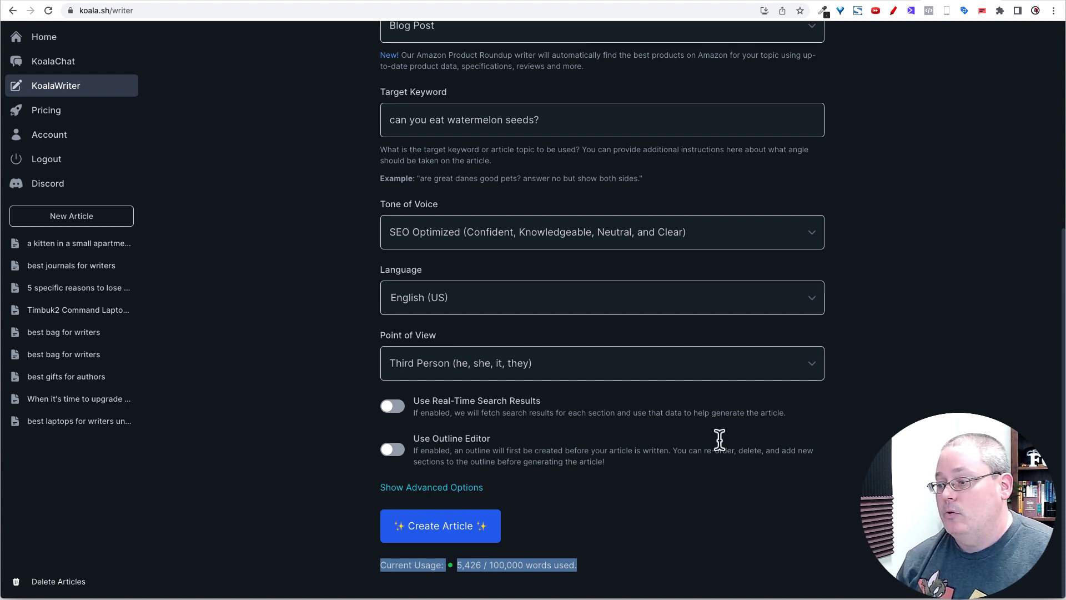
{"action": "scroll", "coordinate": [625, 409], "scroll_direction": "up", "scroll_amount": 6}
Step: Choose GPT-4 as the GPT version, noting its word-usage cost, then glance back at ChatGPT
{"action": "left_click", "coordinate": [462, 291]}
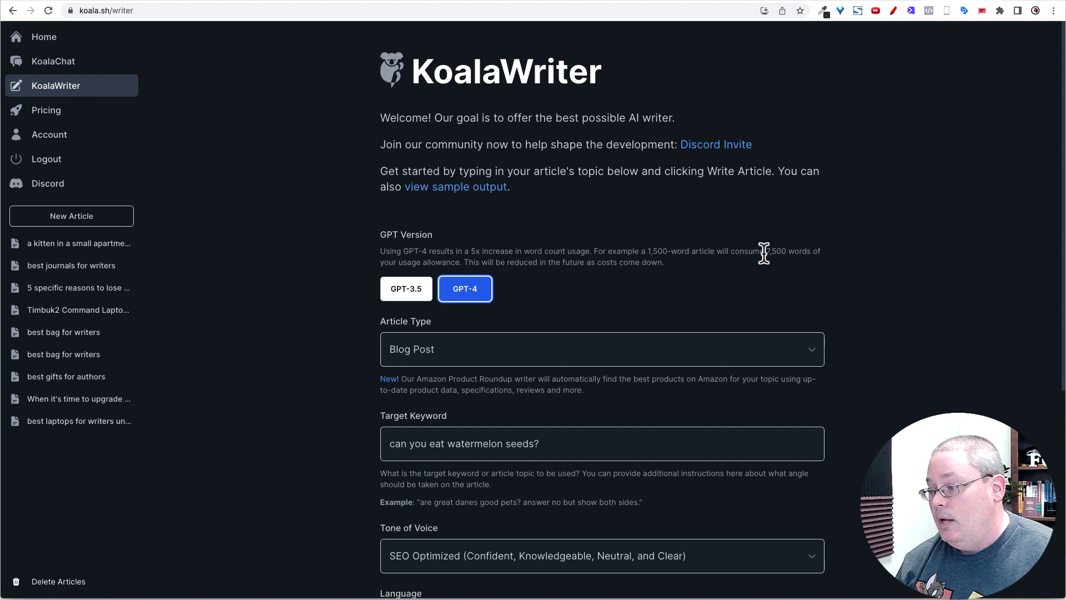
{"action": "left_click_drag", "start_coordinate": [649, 253], "coordinate": [786, 261]}
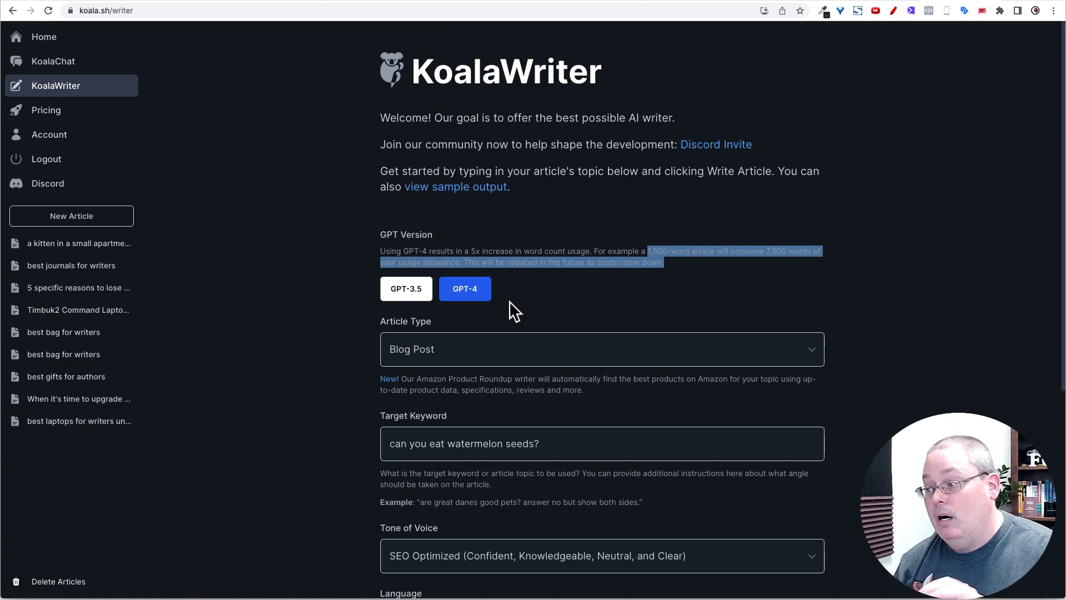
{"action": "left_click", "coordinate": [590, 2]}
{"action": "scroll", "coordinate": [533, 281], "scroll_direction": "up", "scroll_amount": 20}
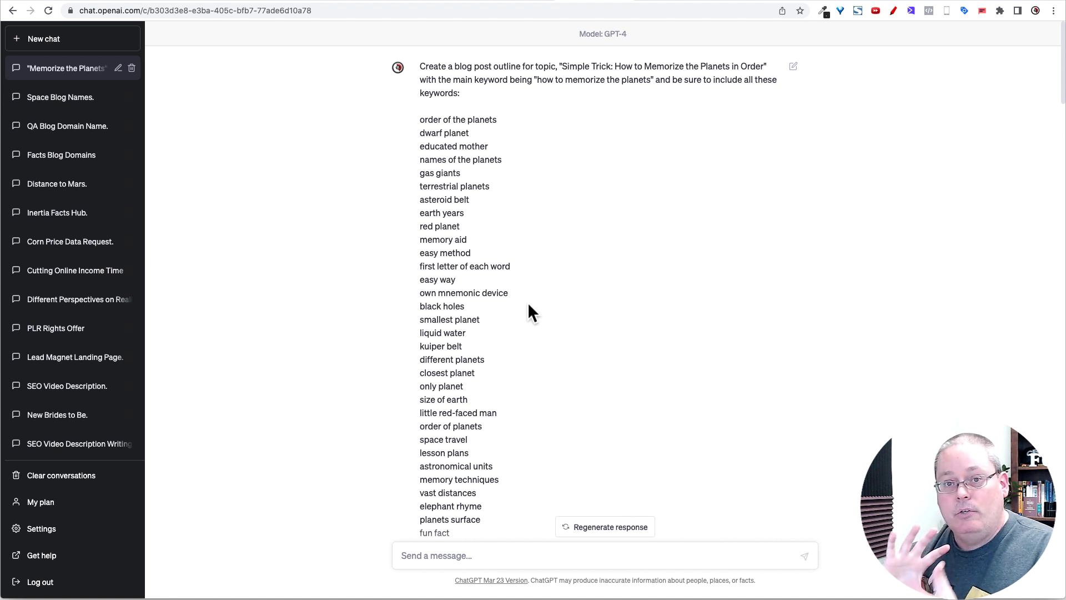
{"action": "left_click", "coordinate": [962, 2]}
{"action": "left_click", "coordinate": [237, 244]}
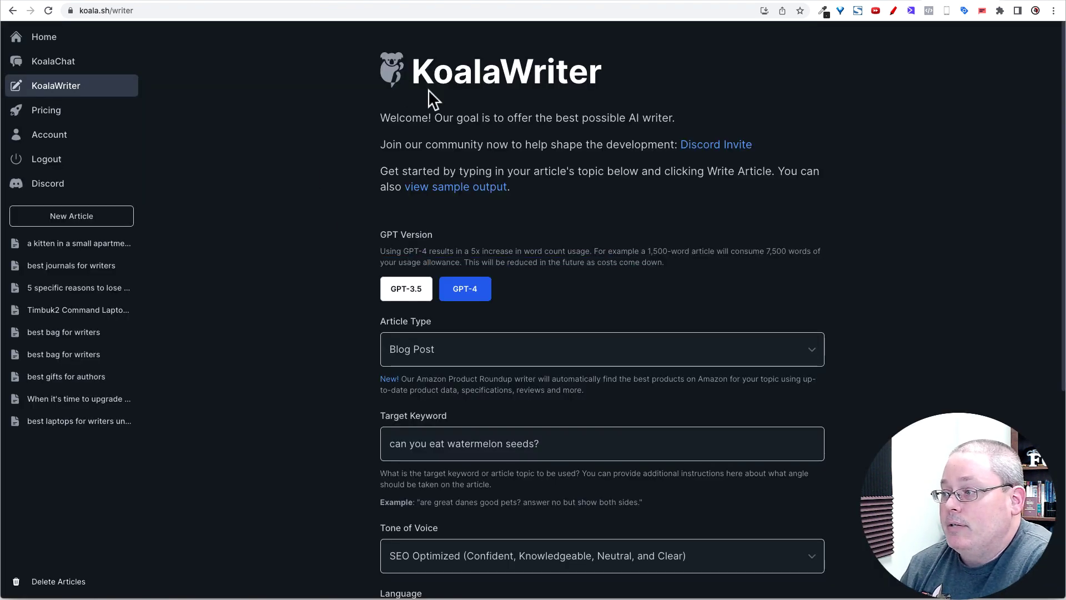